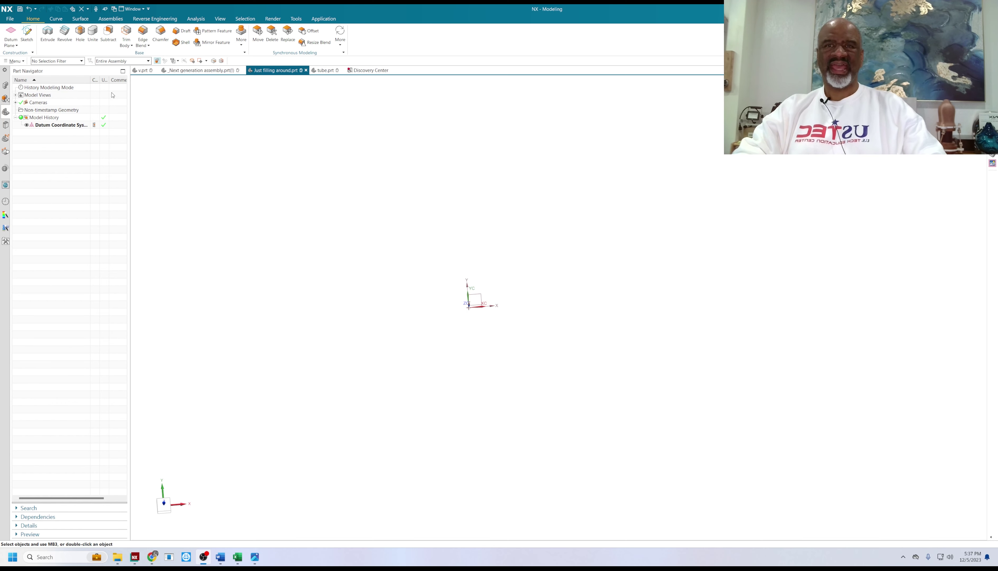
Start a sketch on the datum plane and draw two concentric circles at the origin.
left_click(60, 38)
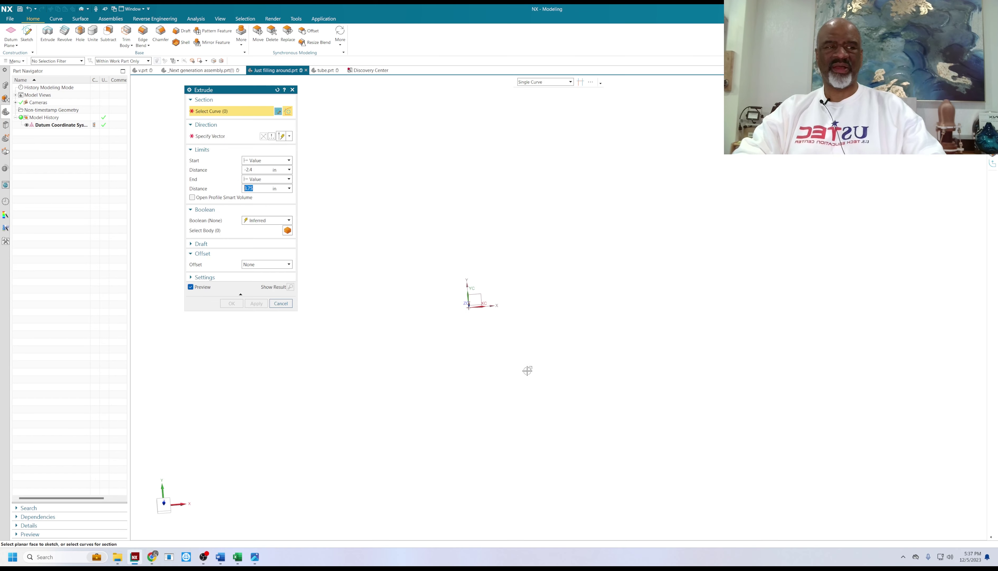
left_click(474, 294)
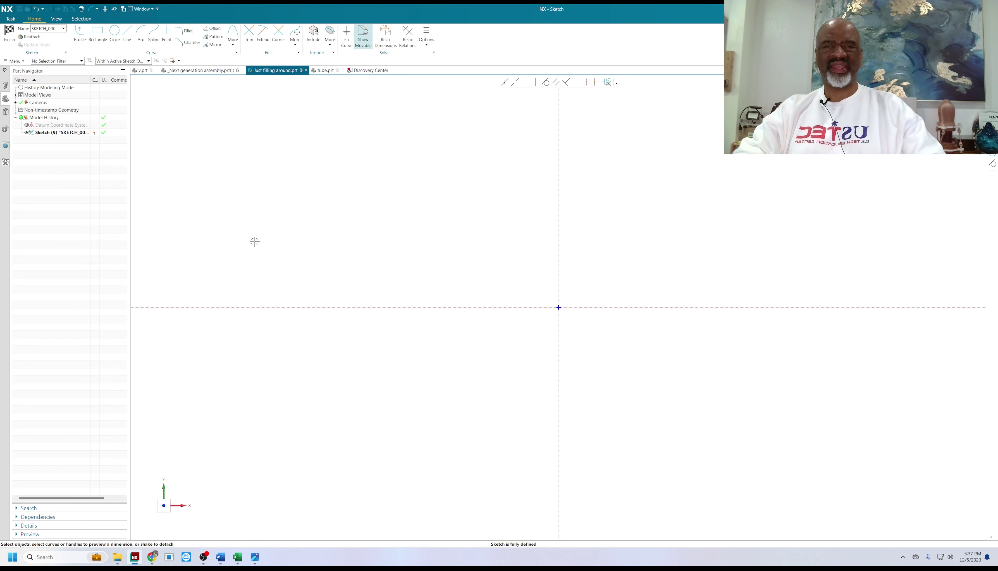
left_click(115, 33)
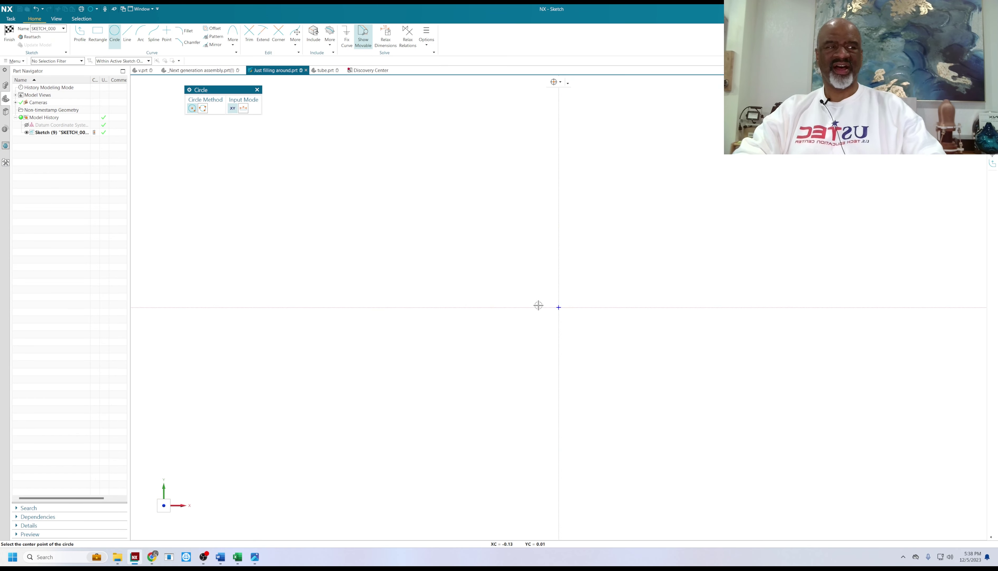
left_click(559, 307)
left_click(601, 397)
left_click(558, 307)
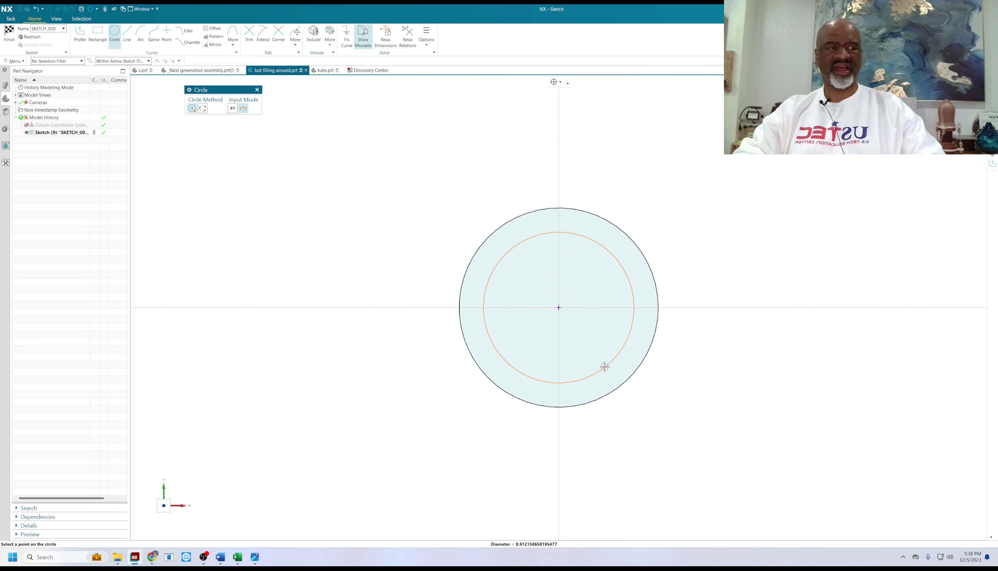
left_click(600, 351)
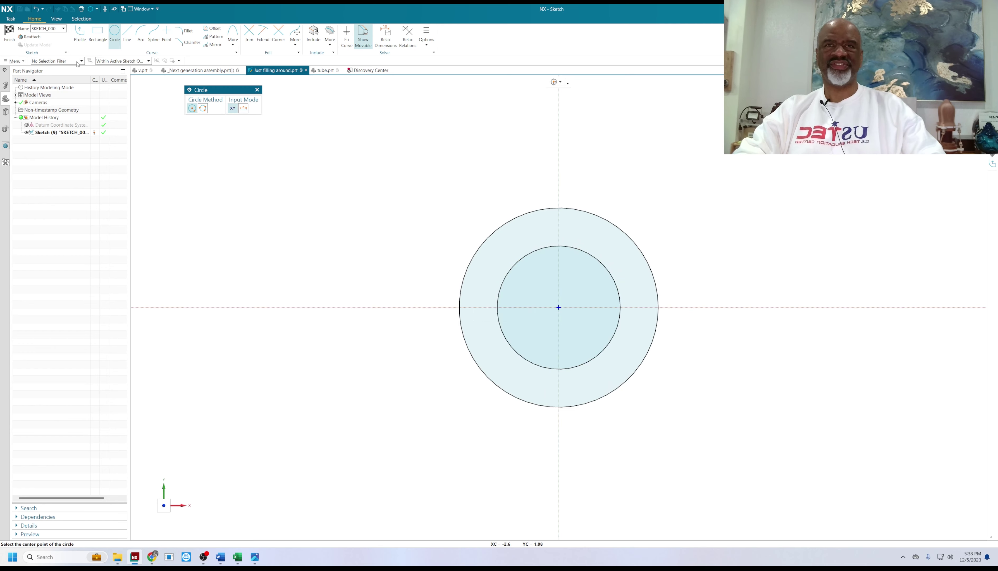
Draw a rectangle from the outer circle's edge extending to the left.
left_click(97, 35)
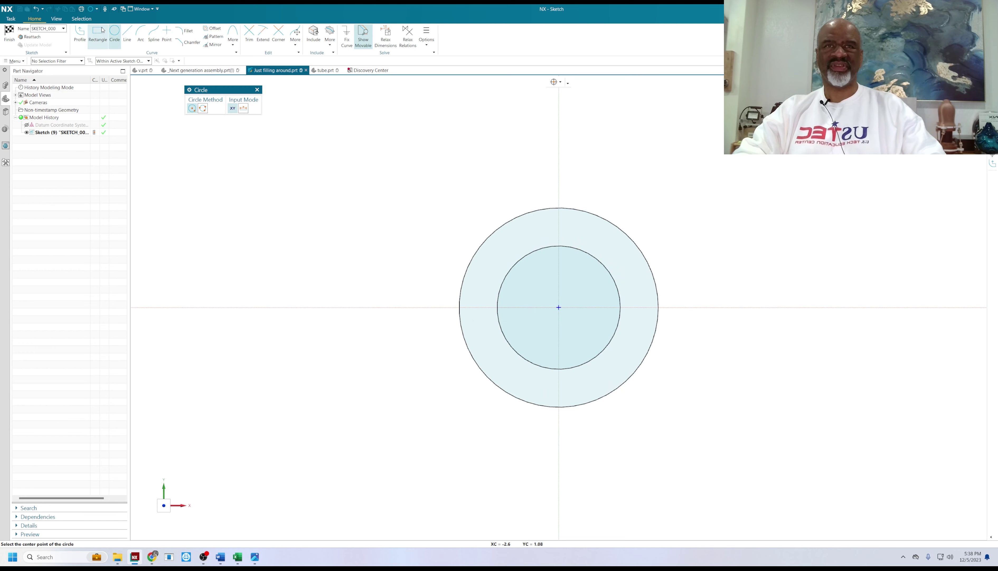
left_click(465, 273)
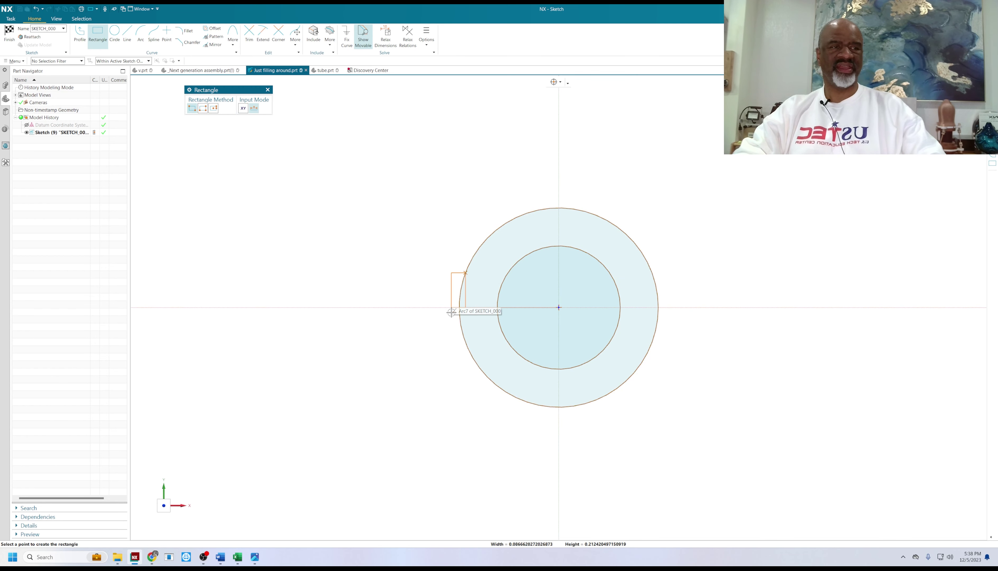
left_click(272, 338)
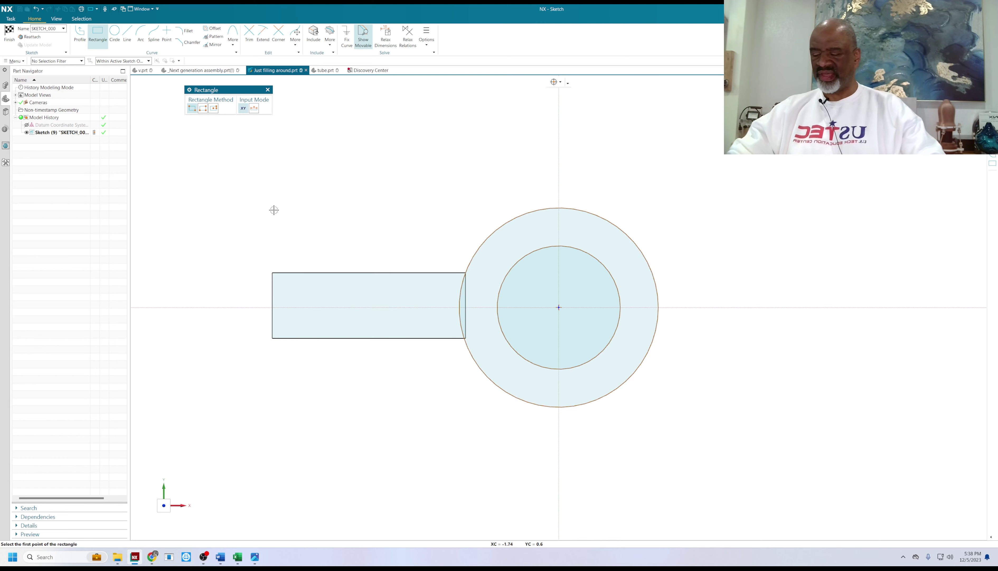
Try constraining a rectangle corner onto the outer circle, then cancel the failed attempts.
key("Escape")
left_click(497, 85)
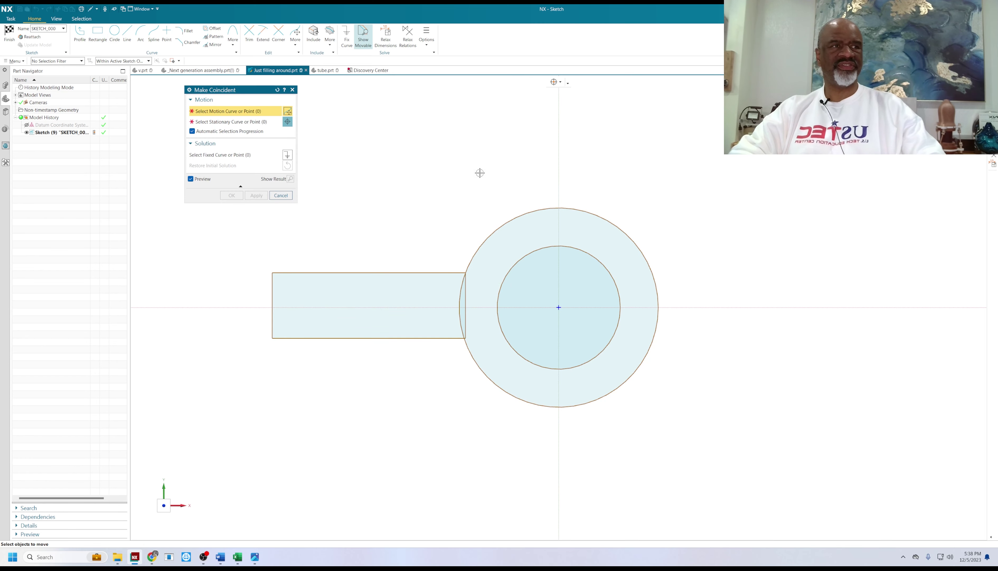
left_click(466, 336)
left_click(465, 339)
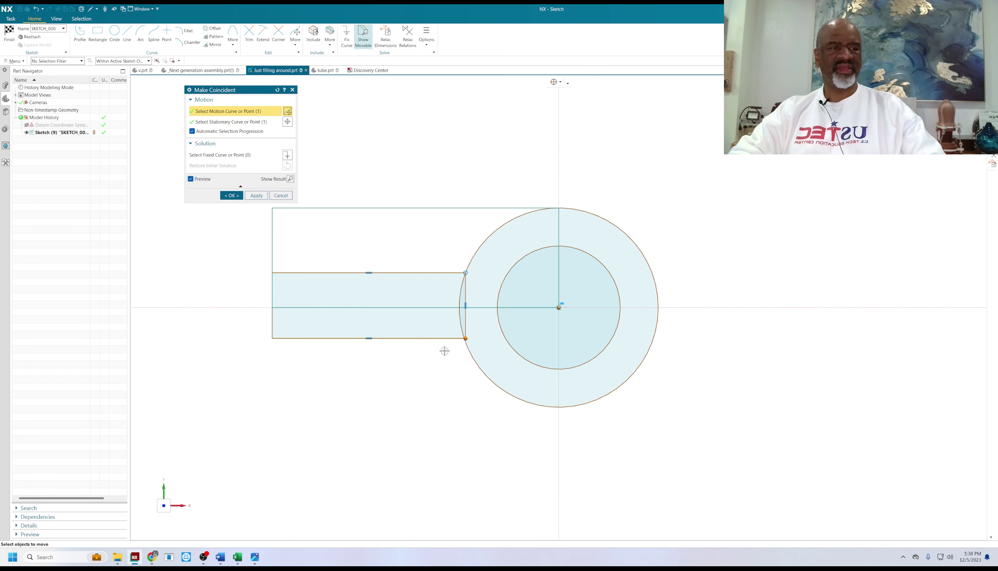
left_click(403, 242)
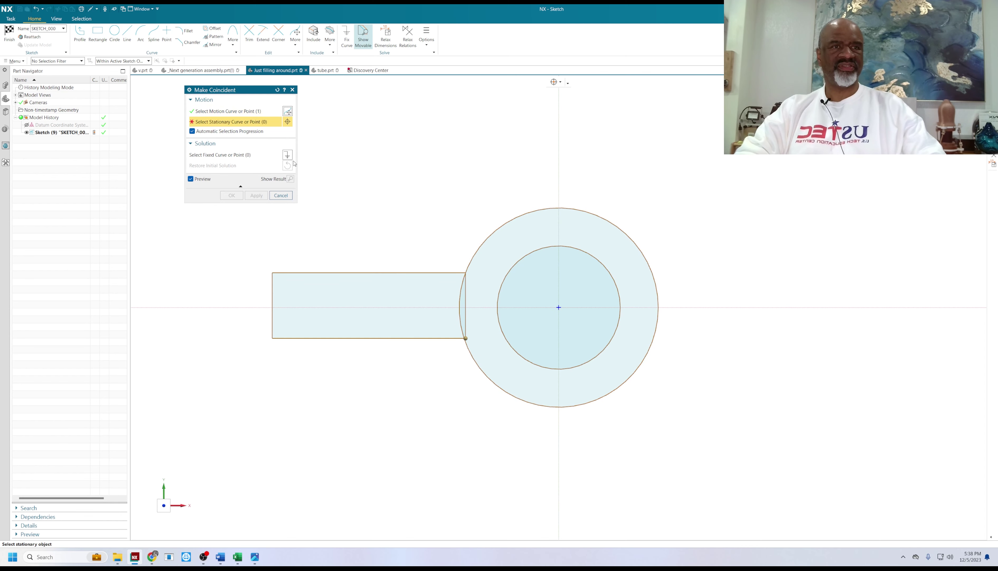
left_click(281, 196)
left_click(505, 82)
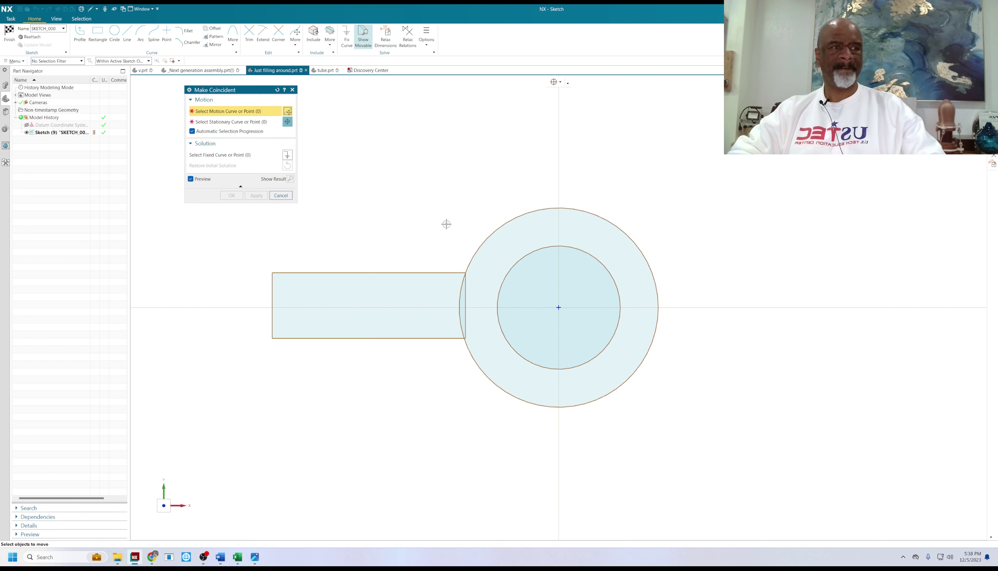
left_click(467, 271)
left_click(469, 265)
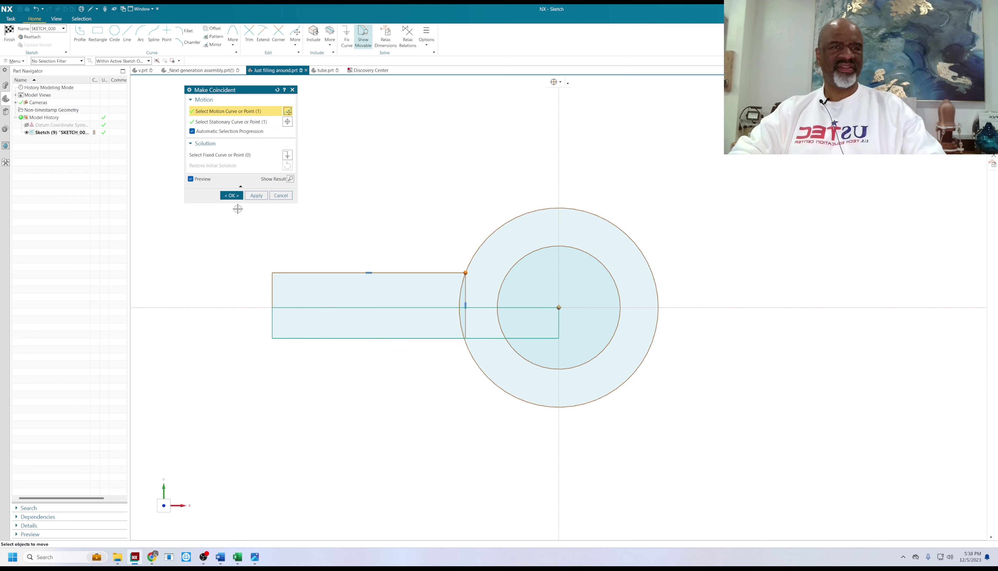
left_click(256, 195)
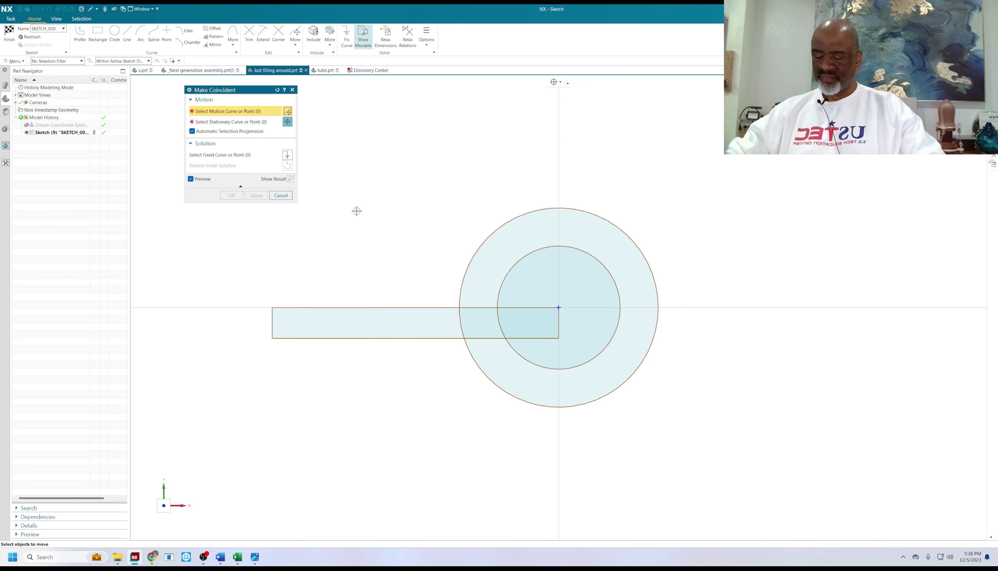
left_click(281, 195)
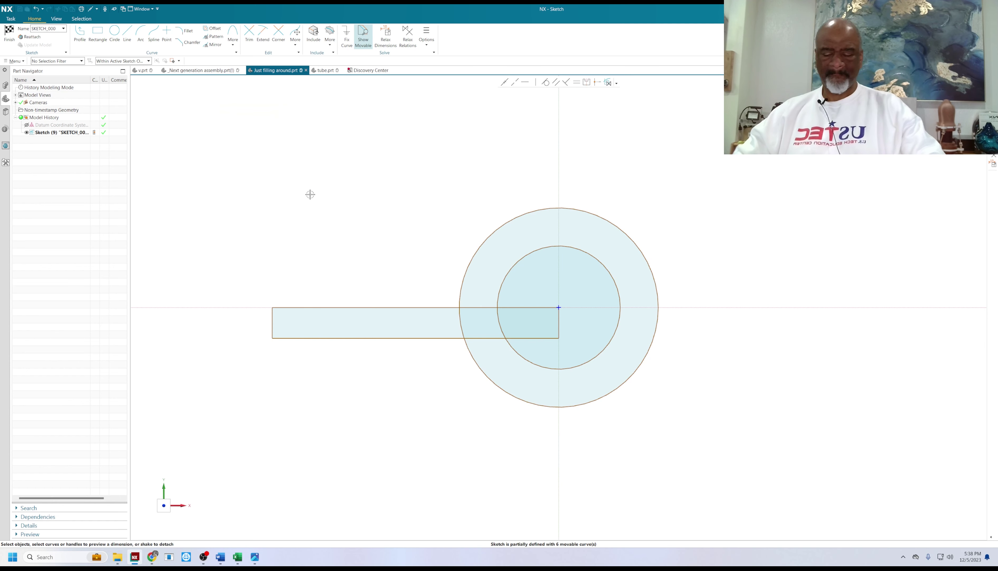
Make the rectangle's top-right and bottom-right corners coincident with the outer circle.
left_click(504, 82)
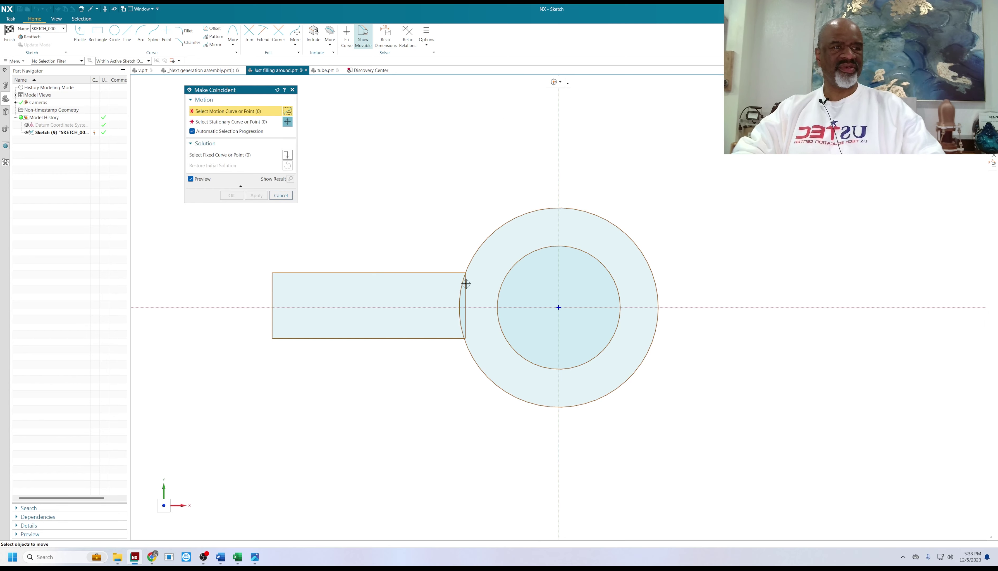
left_click(465, 272)
left_click(464, 264)
left_click(254, 196)
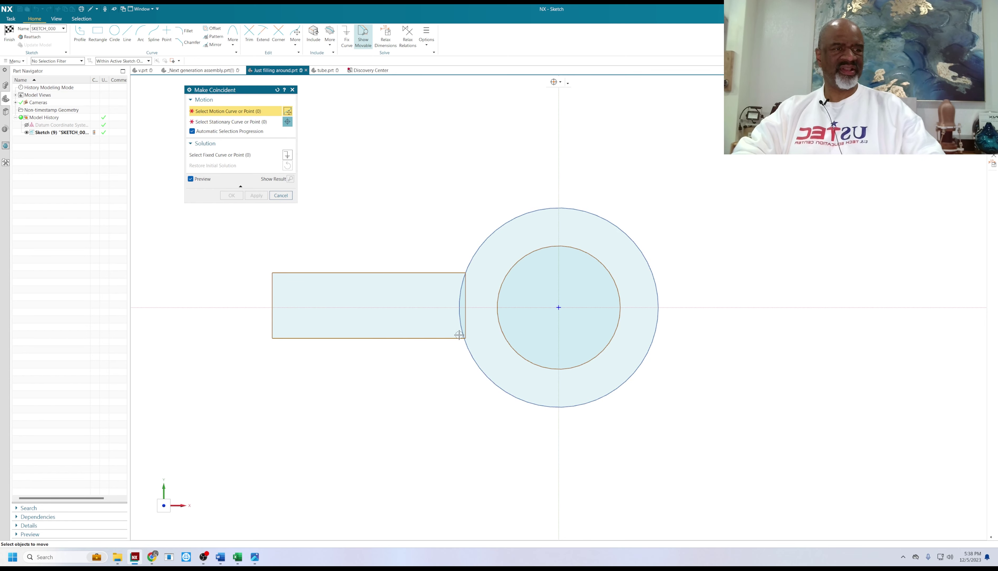
left_click(465, 342)
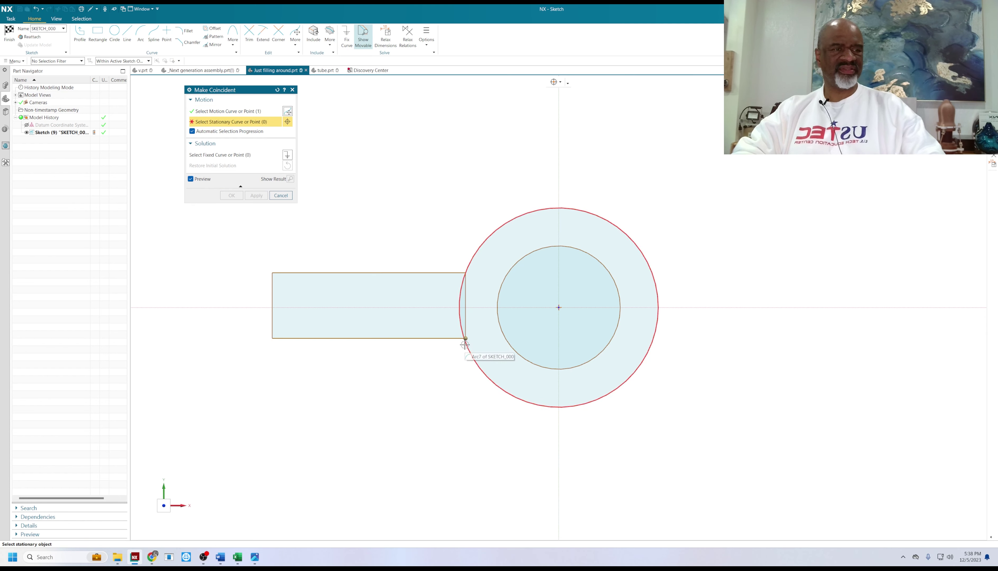
left_click(465, 345)
left_click(230, 196)
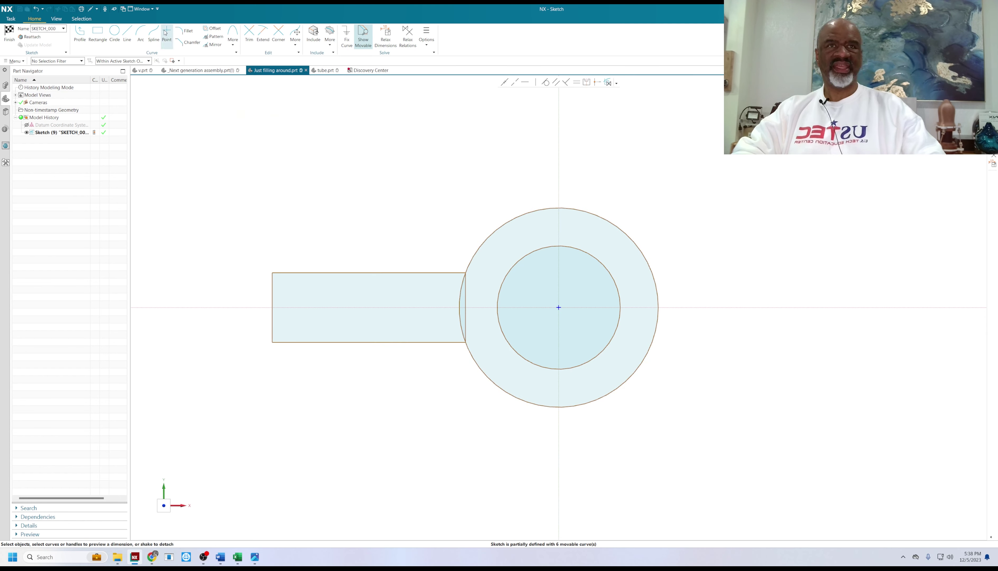
Draw upper and lower arcs flaring left from the rectangle's right-hand corners.
left_click(141, 34)
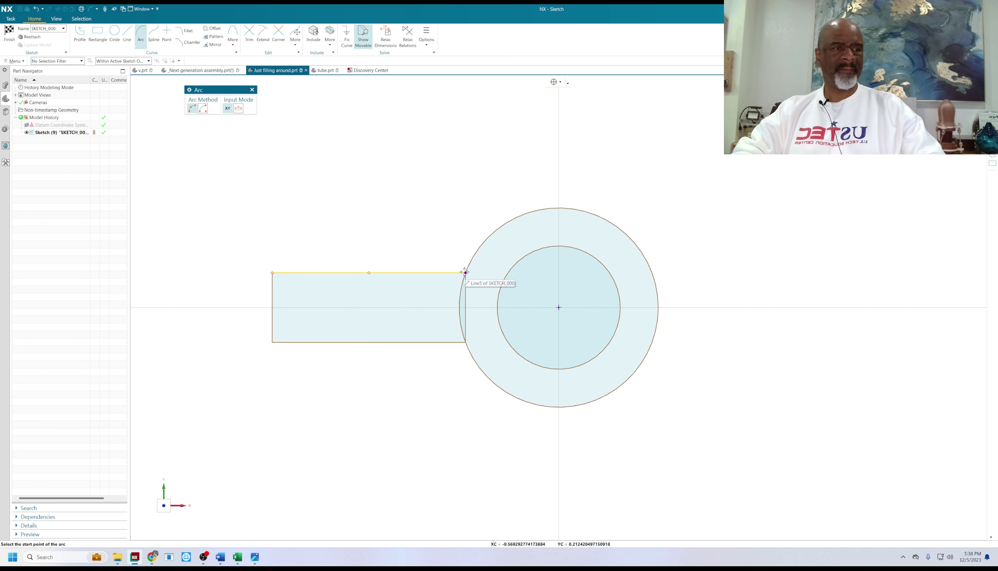
left_click(466, 272)
left_click(300, 234)
left_click(329, 253)
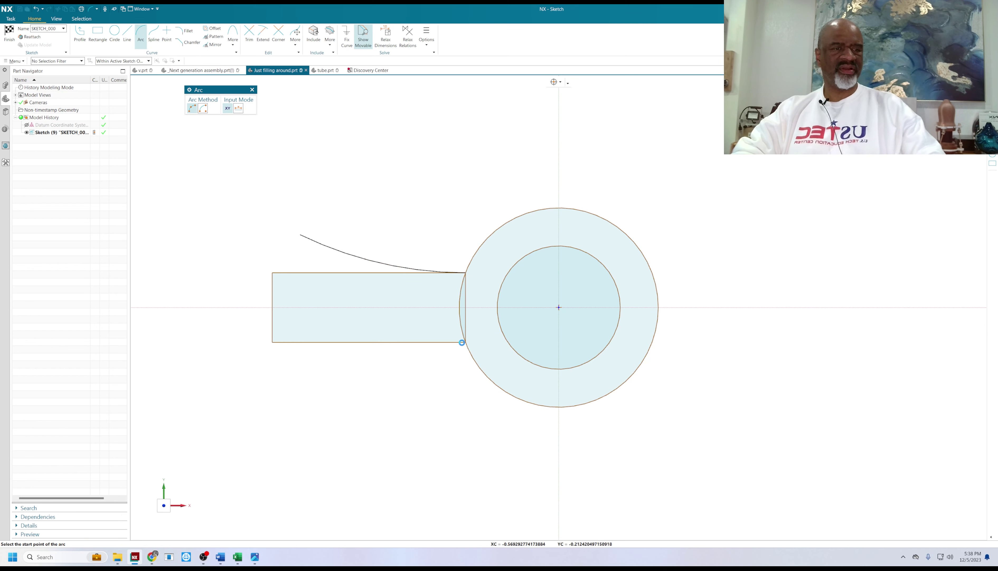
left_click(464, 341)
left_click(300, 373)
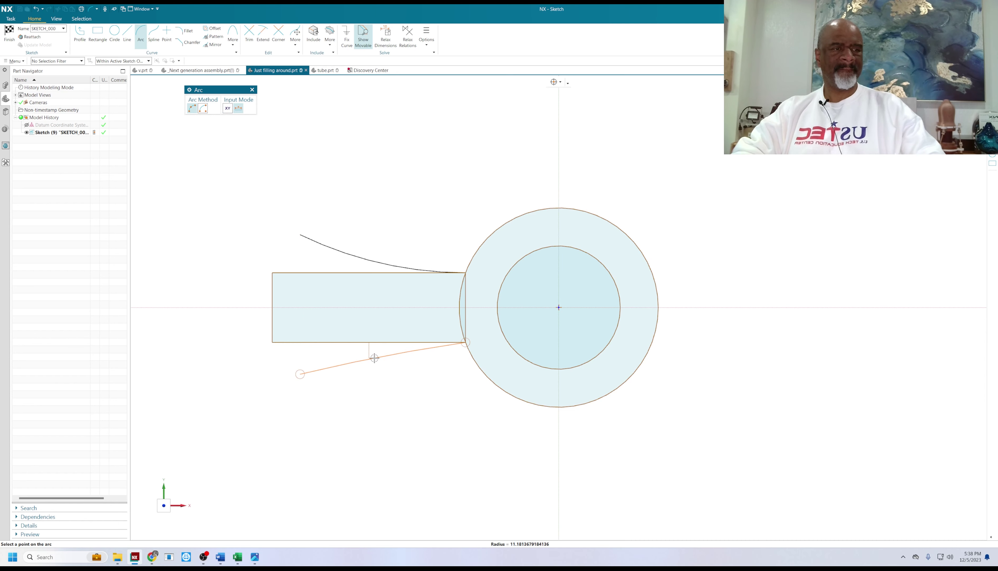
left_click(375, 354)
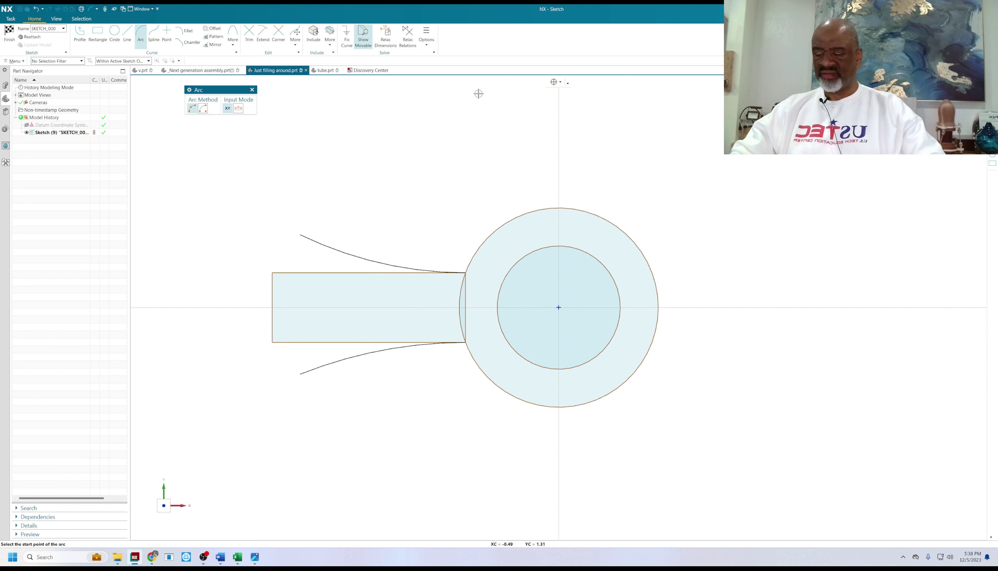
key("Escape")
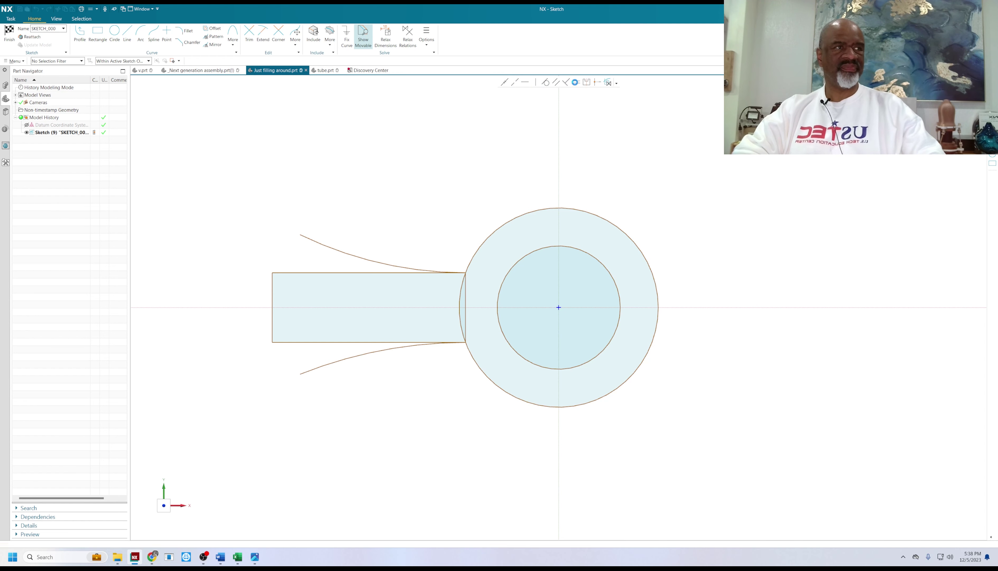
Make the upper and lower arcs equal radius, with the lower arc fixed.
left_click(576, 82)
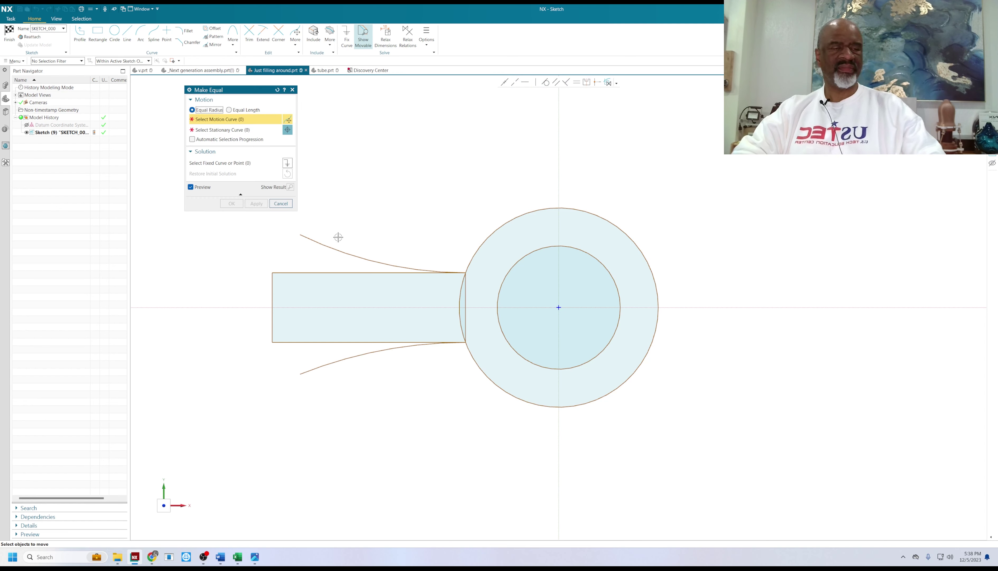
left_click(350, 255)
left_click(378, 351)
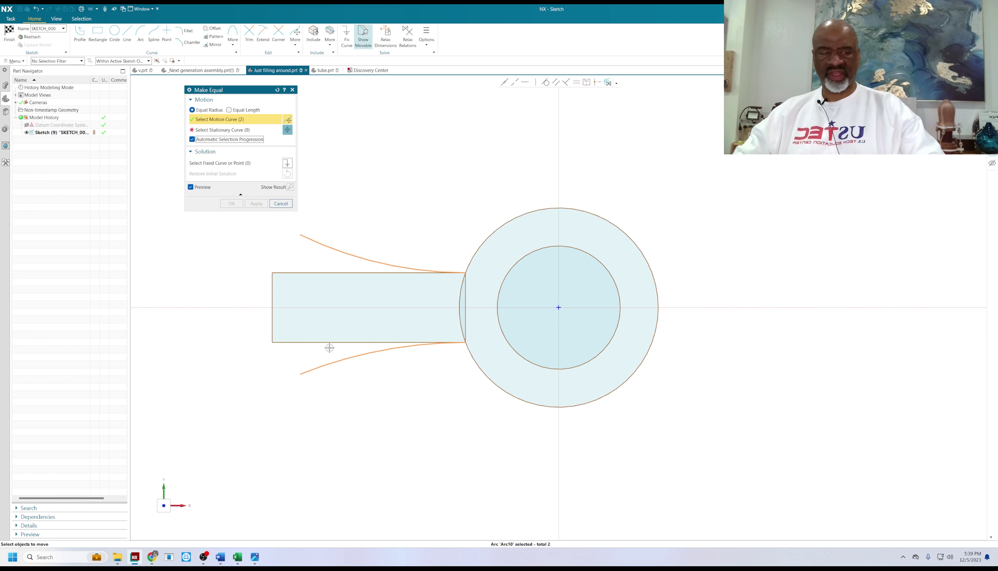
left_click(340, 357, "shift")
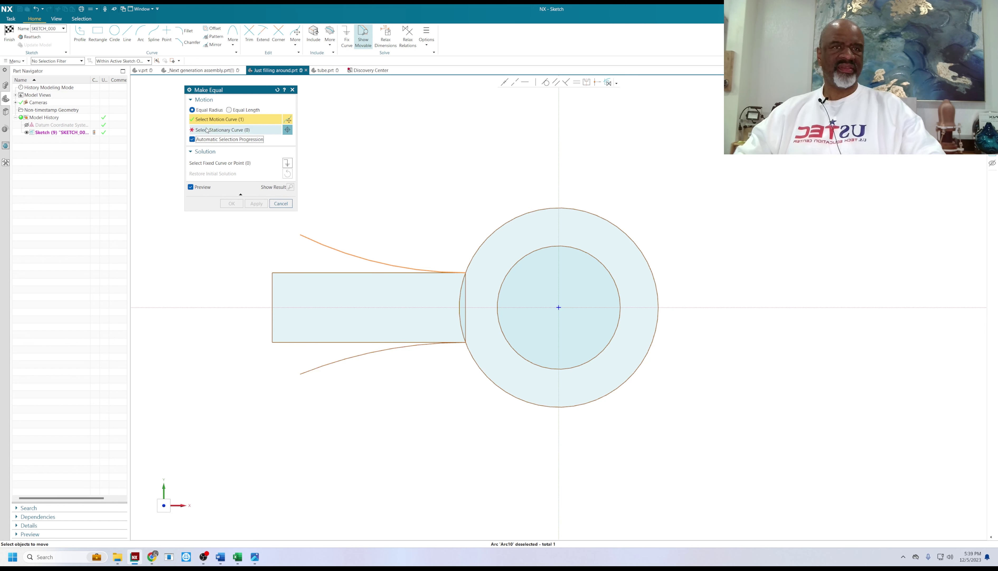
left_click(379, 351)
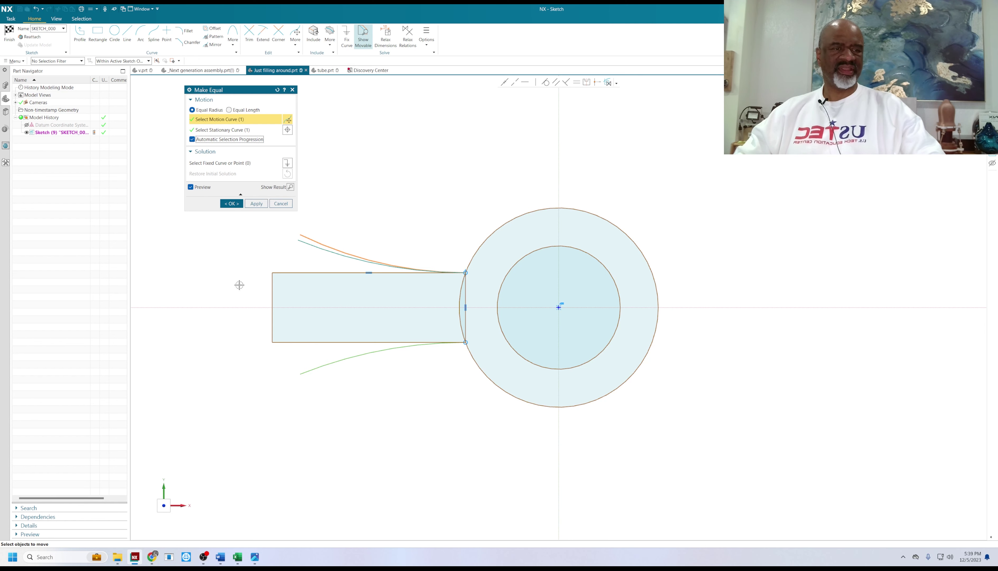
left_click(231, 203)
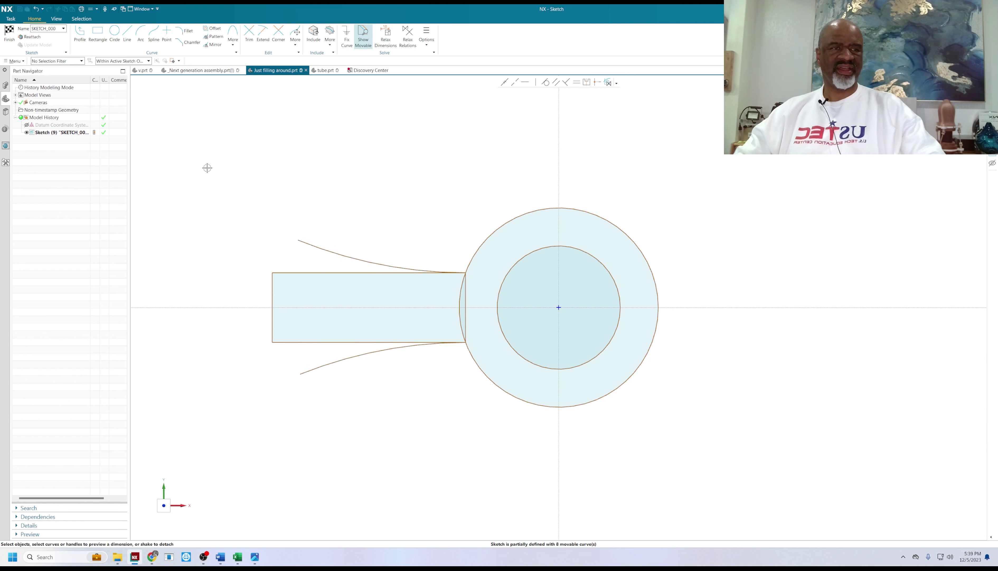
Draw an arc joining the left ends of both curves to round the key's end.
left_click(141, 31)
left_click(298, 240)
left_click(301, 373)
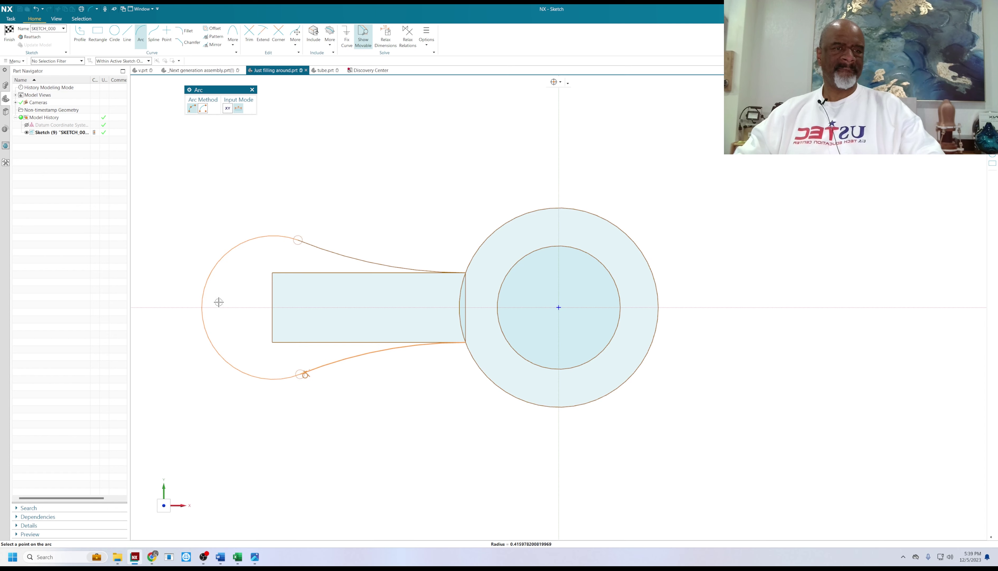
left_click(214, 290)
key("Escape")
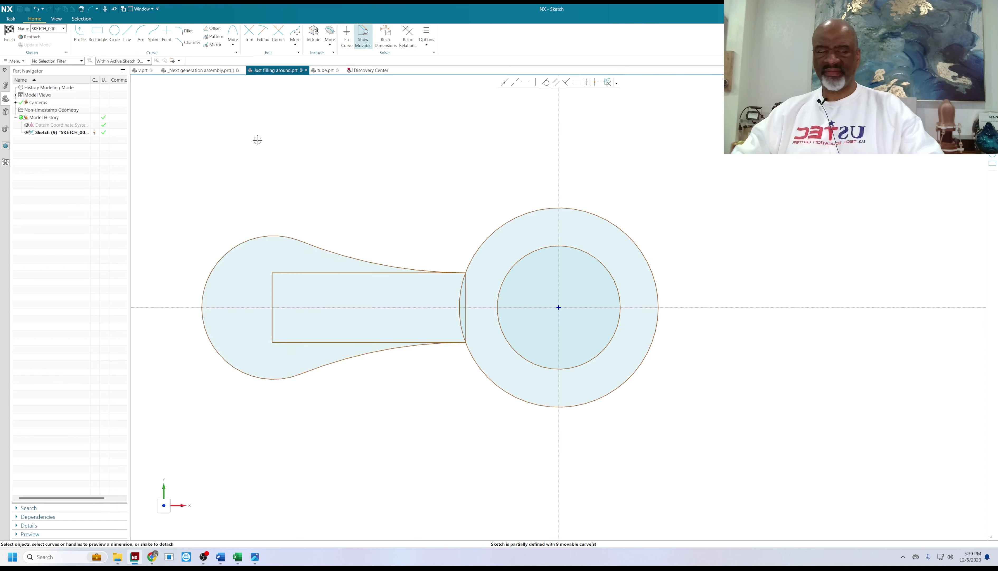
Make the end arc tangent to both the upper and lower curves.
left_click(546, 83)
left_click(284, 240)
left_click(299, 243)
left_click(232, 196)
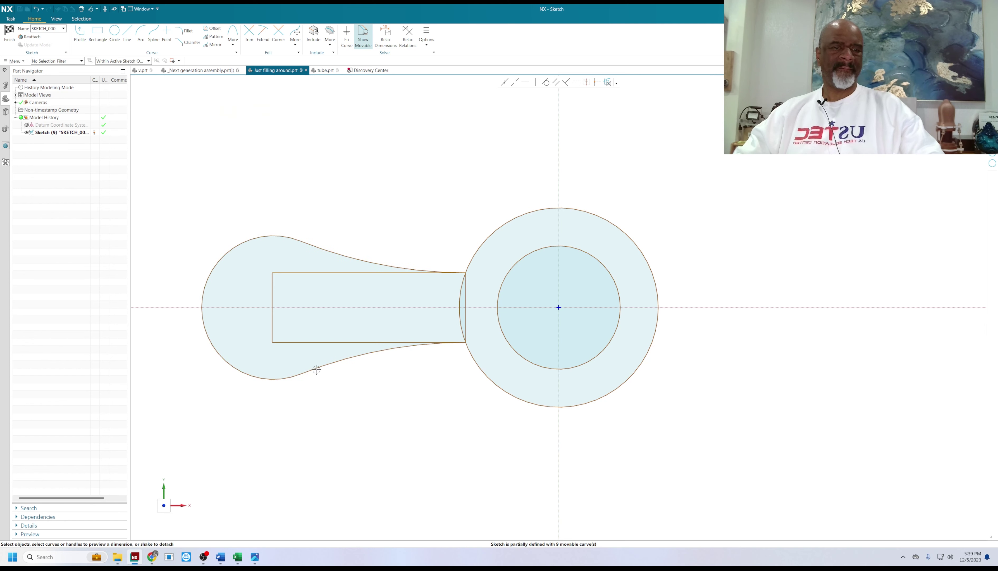
left_click(546, 82)
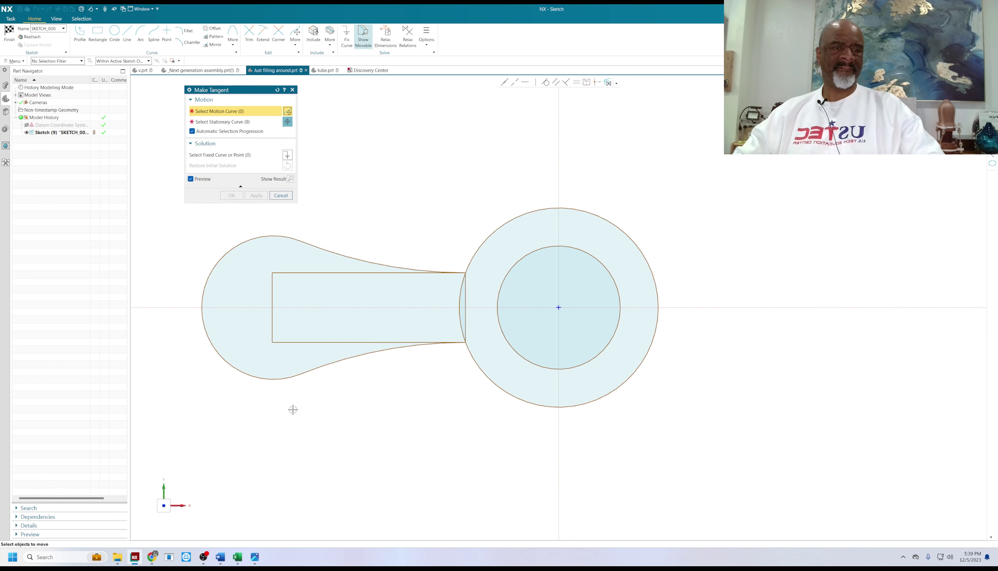
left_click(276, 375)
left_click(310, 369)
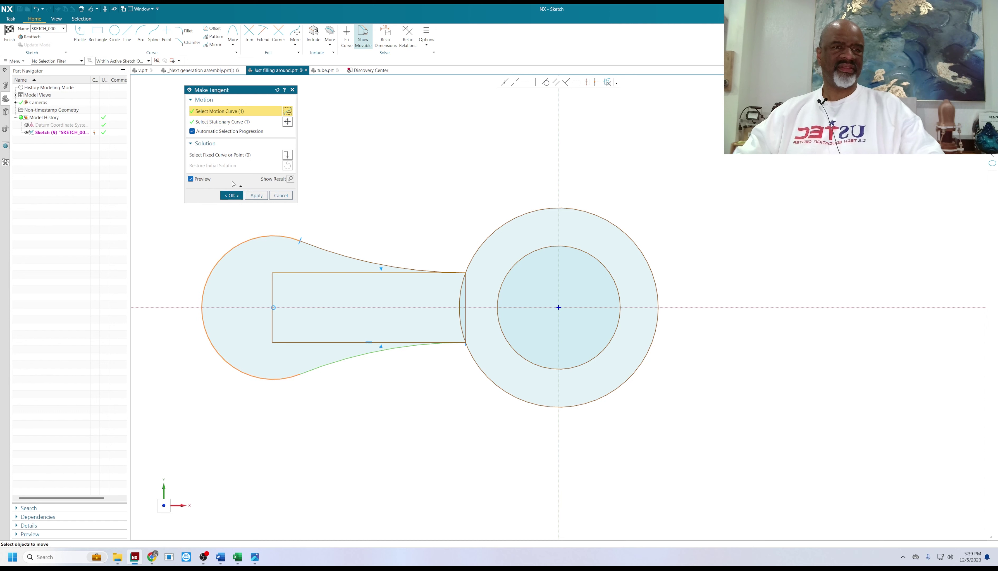
left_click(232, 195)
Trim away the leftover rectangle lines inside the outline.
left_click(249, 35)
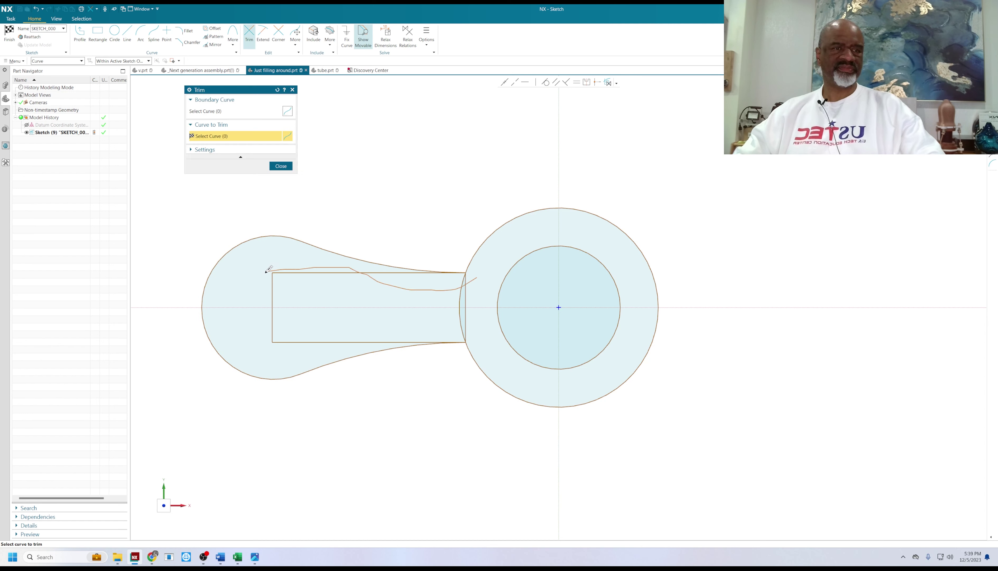
mouse_move(265, 270)
left_mouse_down()
mouse_move(290, 338)
mouse_move(304, 344)
mouse_move(401, 321)
left_mouse_up()
left_click(281, 166)
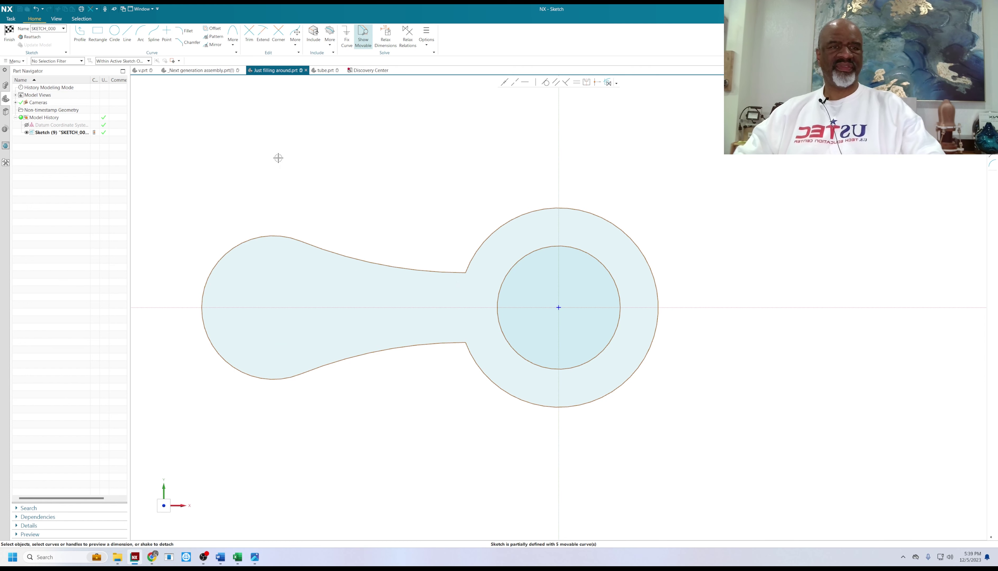
Draw a small hole circle centred in the left lobe.
left_click(119, 30)
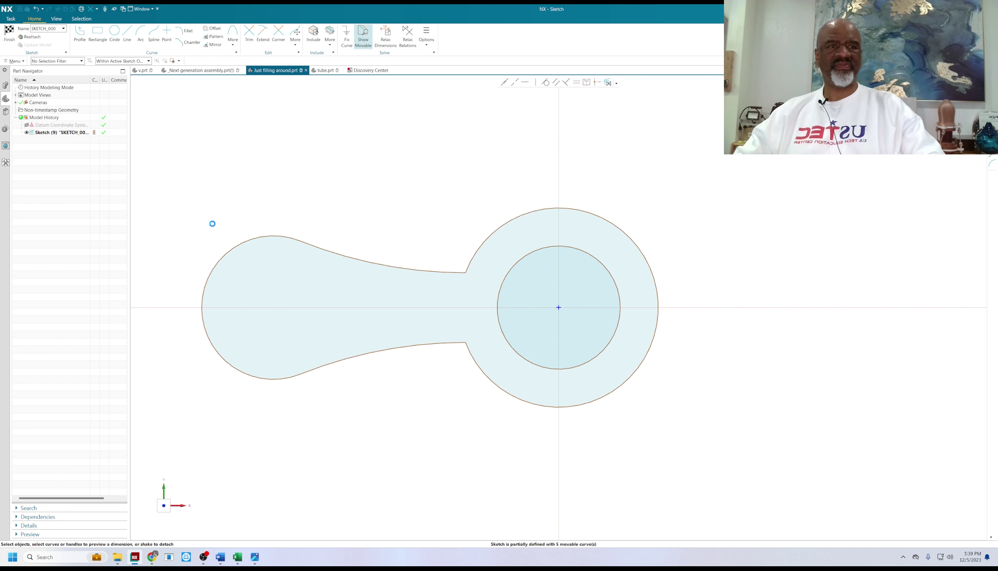
left_click(274, 307)
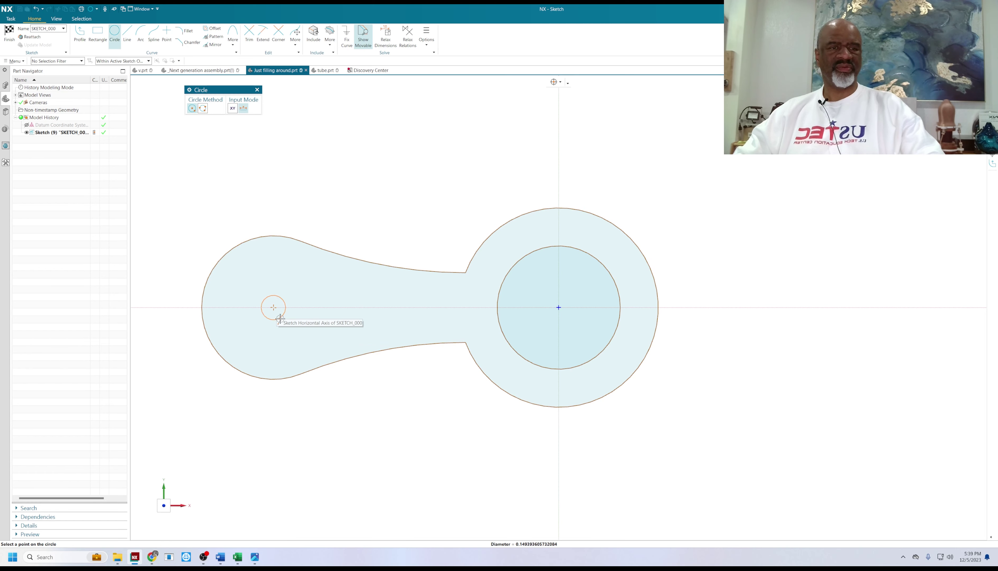
left_click(285, 326)
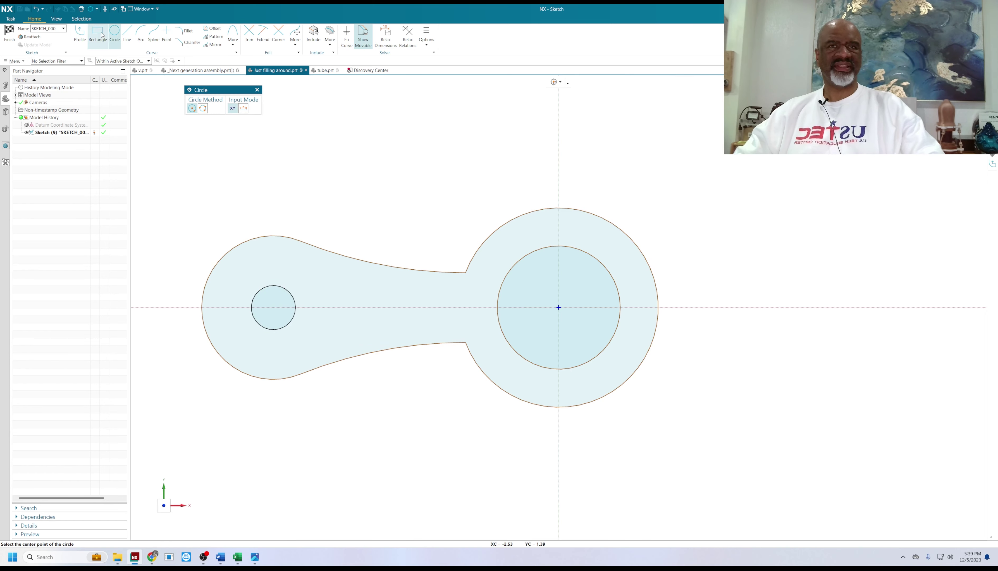
Finish the sketch and extrude the key outline into a solid body.
left_click(9, 31)
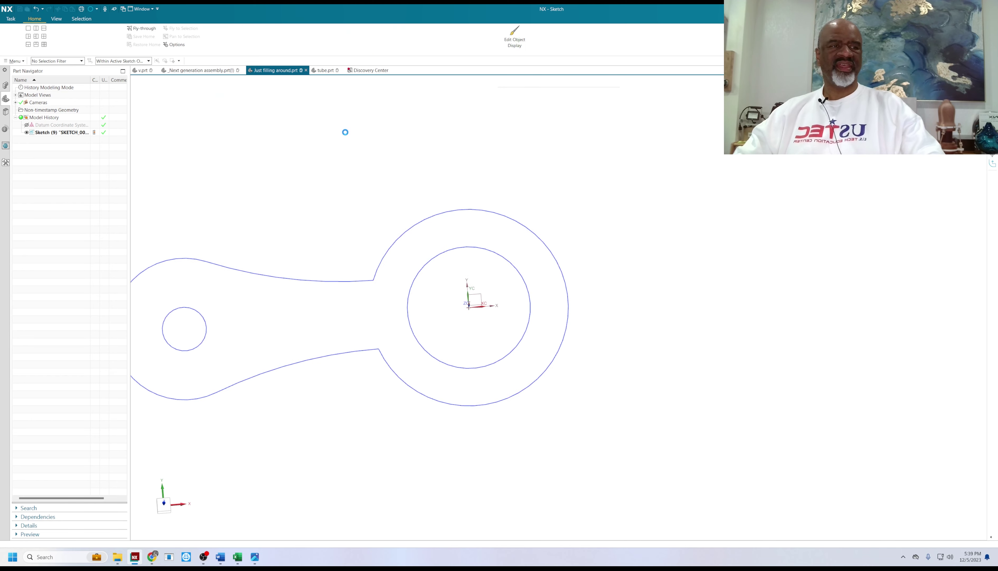
key("x")
middle_click_drag(346, 132, 474, 177)
scroll(474, 177, "down", 2)
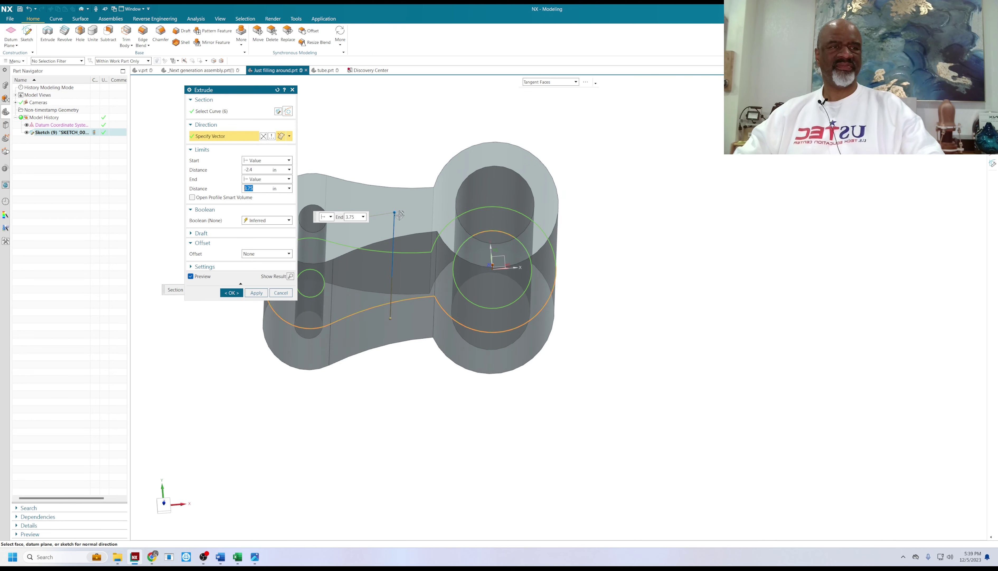
left_click_drag(399, 214, 393, 244)
left_click(231, 292)
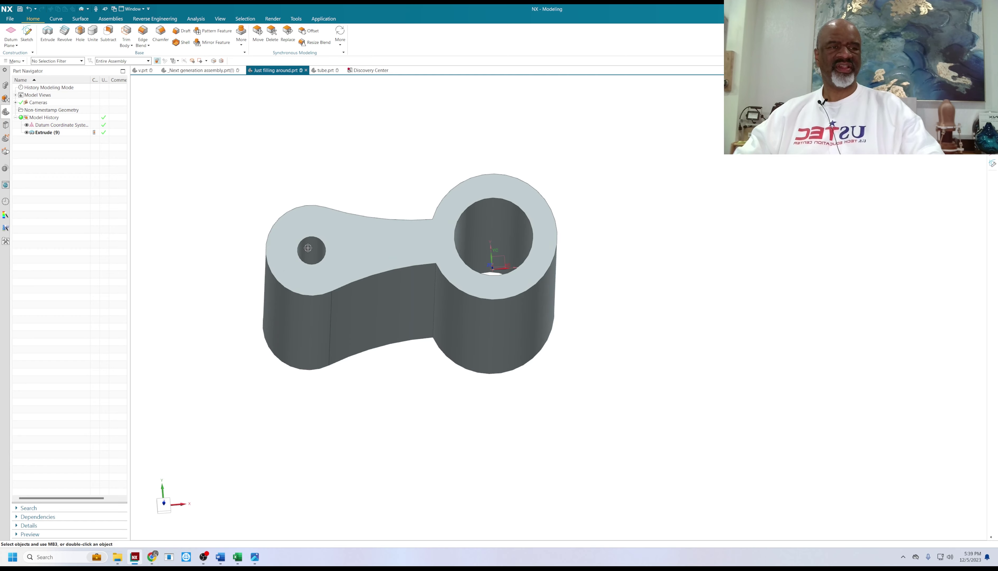
middle_click_drag(313, 238, 209, 75)
Sketch a gently bulging arc across the part on the datum plane.
left_click(48, 35)
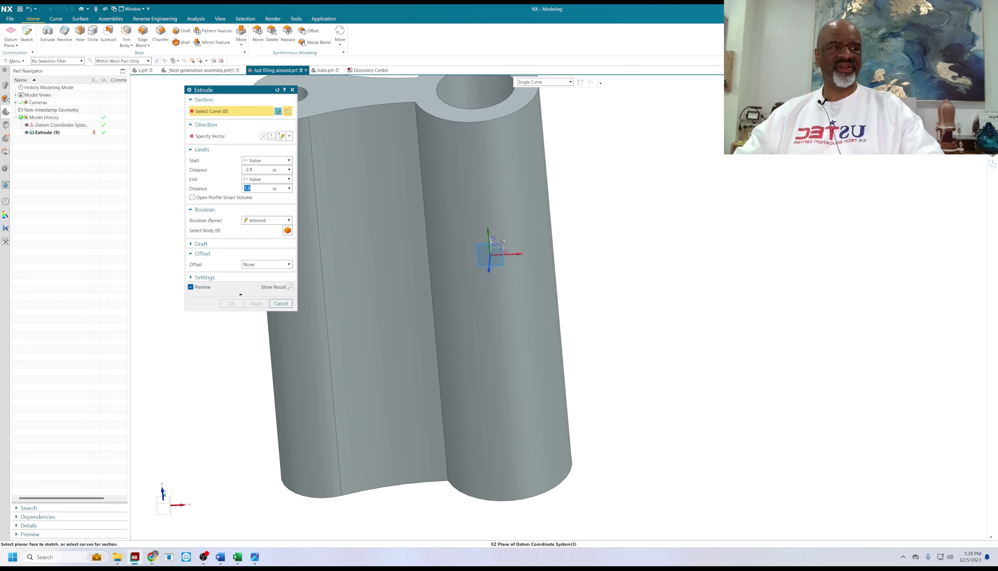
left_click(494, 246)
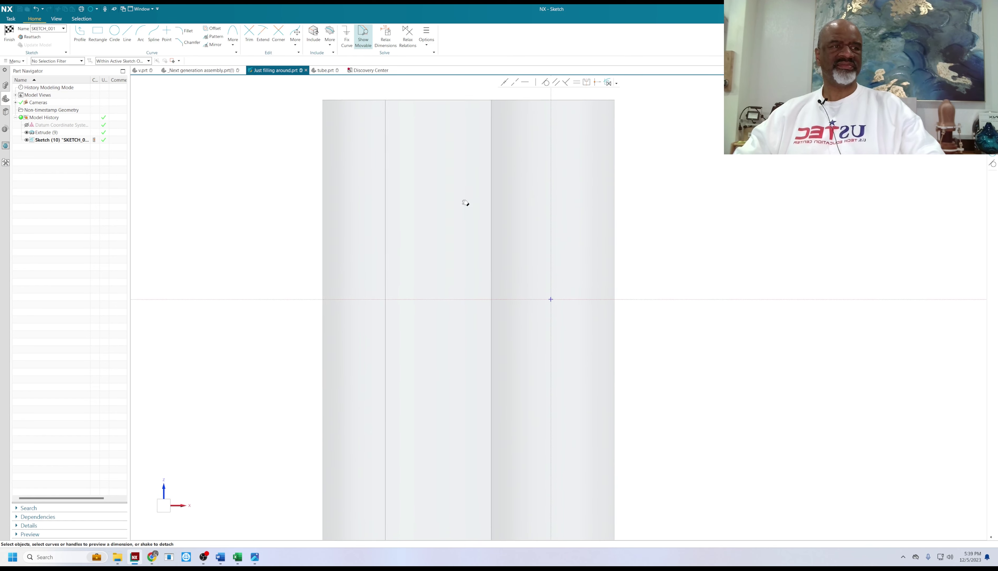
left_click(140, 34)
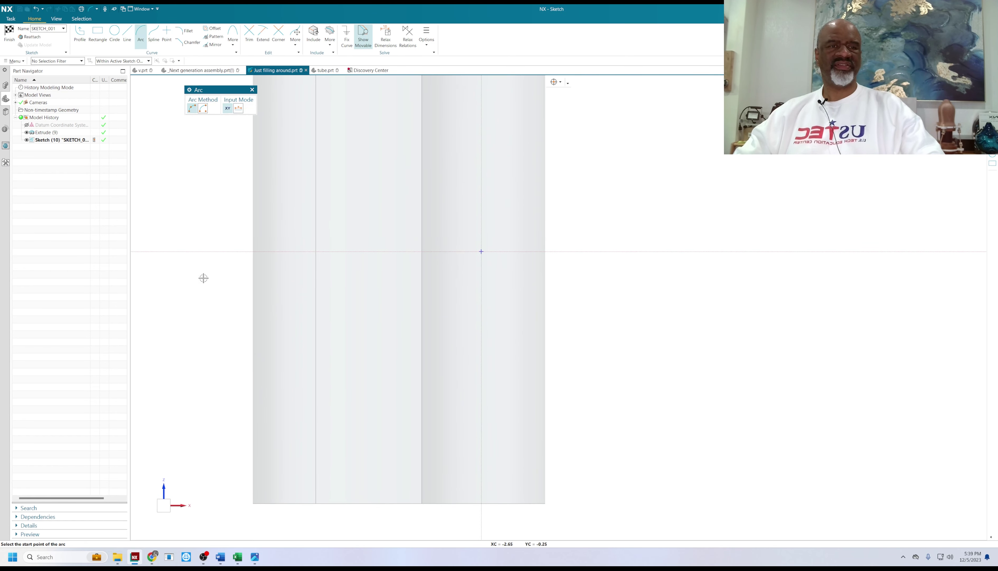
left_click(195, 278)
left_click(651, 277)
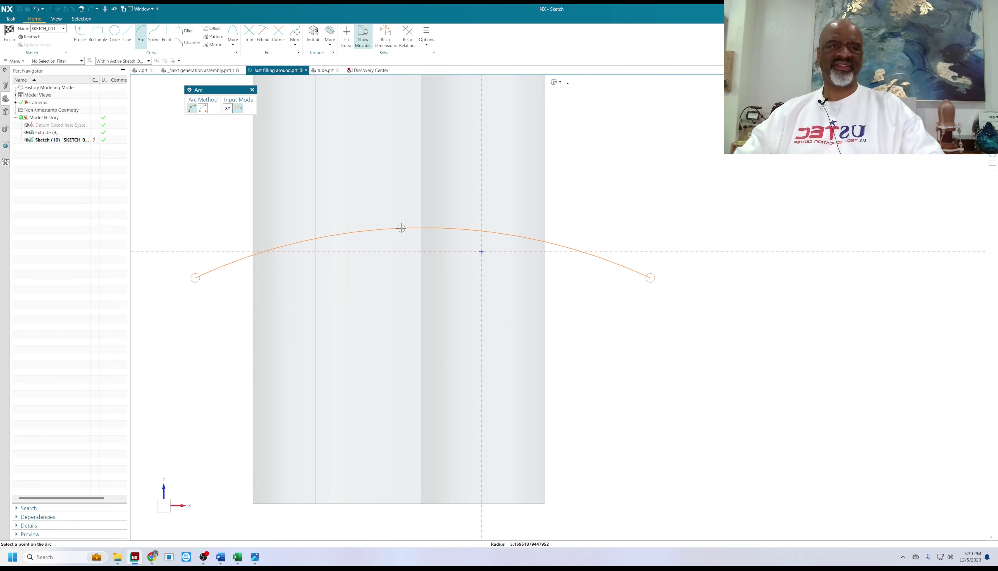
left_click(392, 228)
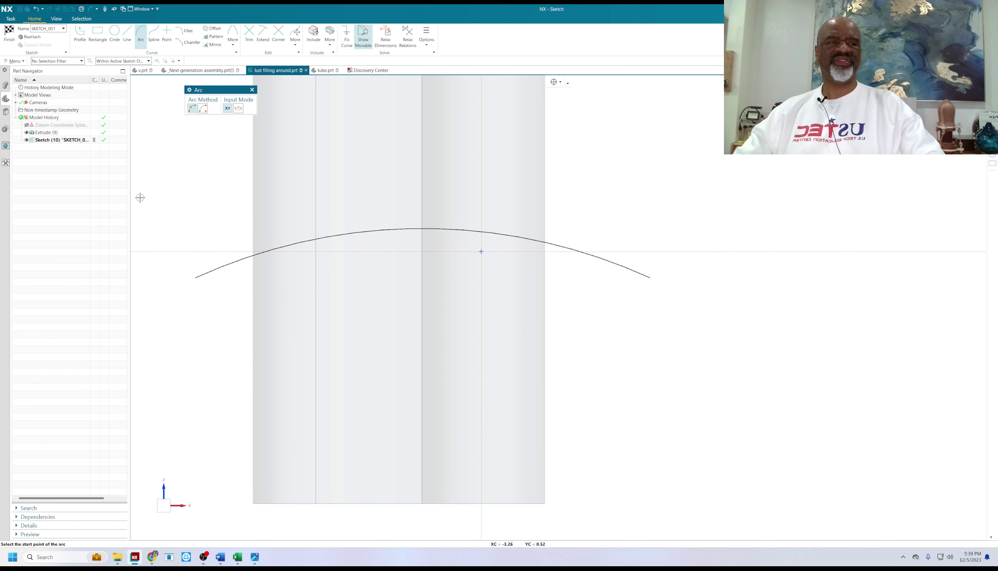
left_click(9, 34)
Extrude the arc with Two-Sided offset -0.29 / -0.05 and Boolean set to Intersect.
key("x")
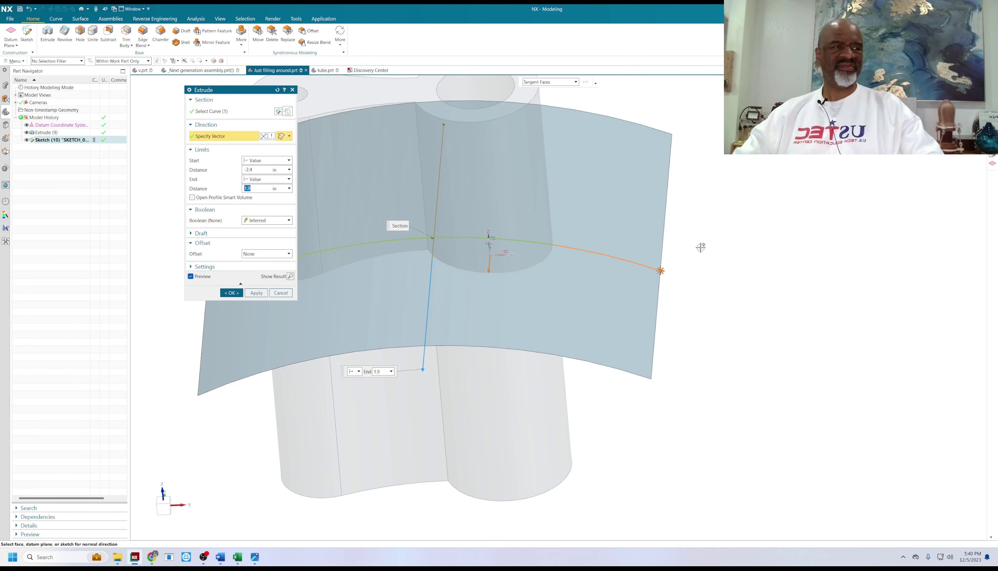
middle_click_drag(701, 246, 687, 229)
left_click(276, 254)
left_click(254, 275)
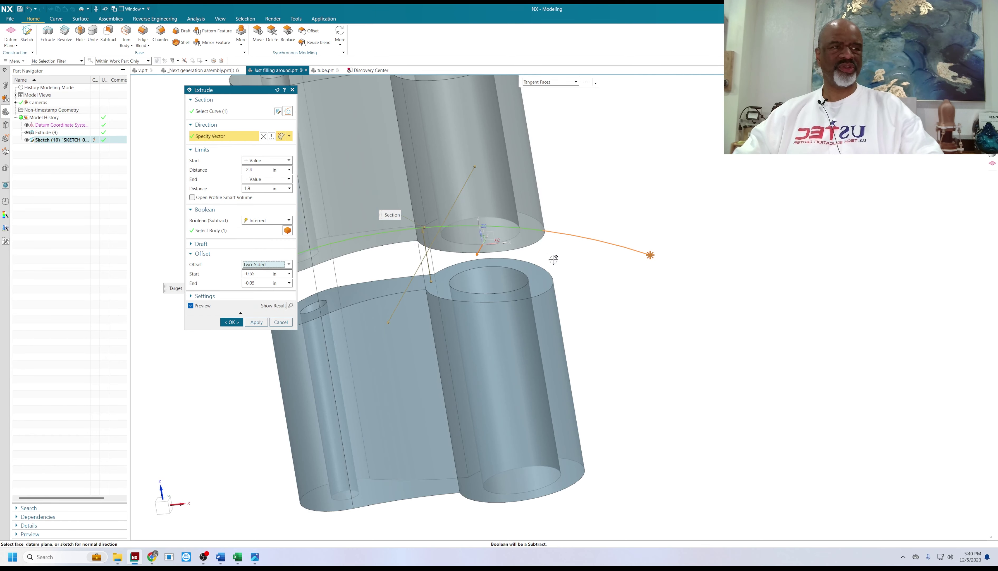
middle_click_drag(605, 273, 617, 247)
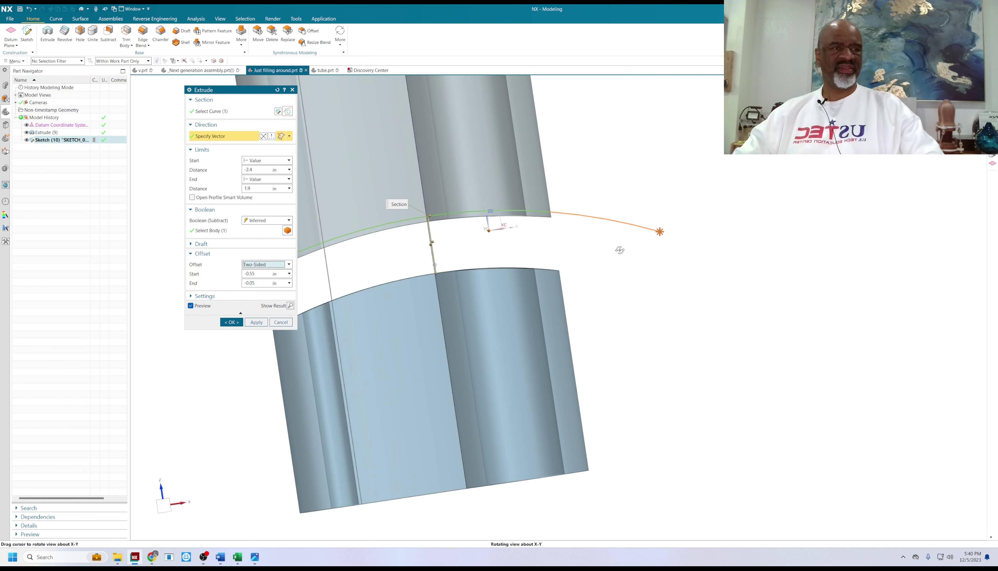
left_click(262, 273)
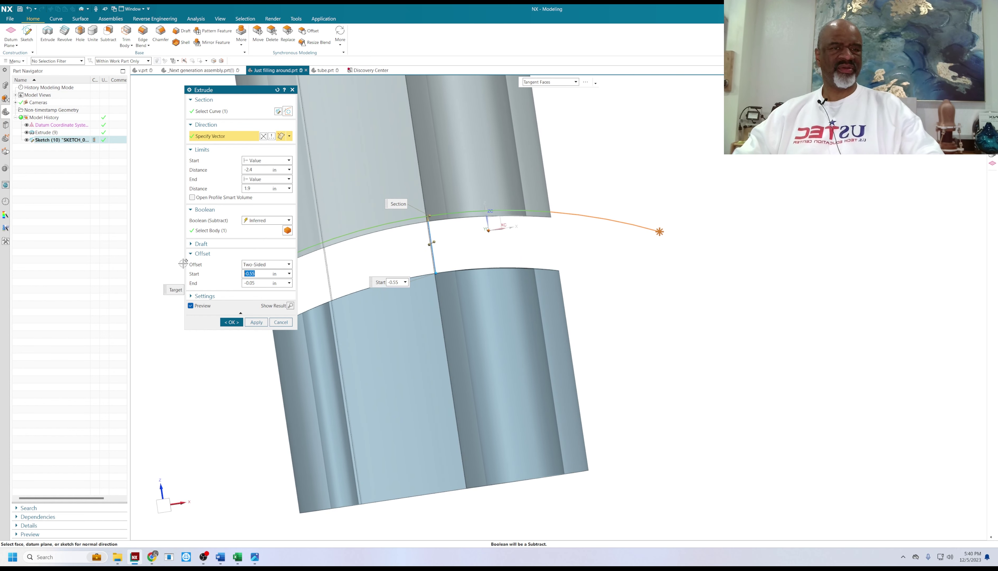
mouse_move(577, 277)
middle_mouse_down()
mouse_move(597, 283)
mouse_move(736, 256)
mouse_move(716, 248)
mouse_move(510, 251)
mouse_move(540, 244)
mouse_move(586, 268)
middle_mouse_up()
left_click_drag(589, 265, 590, 235)
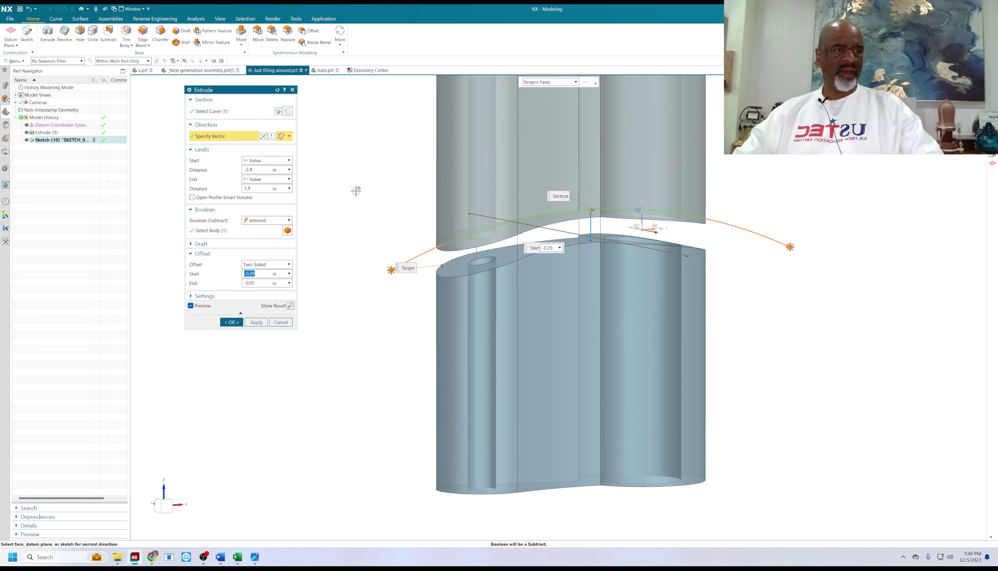
middle_click_drag(354, 189, 333, 186)
left_click(260, 220)
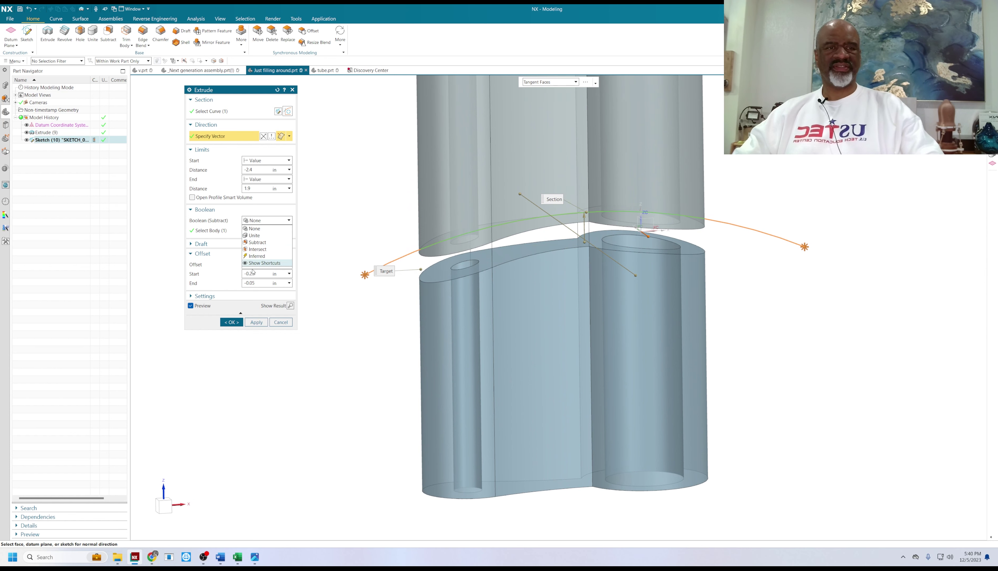
left_click(261, 255)
Confirm the thin plate, then blend the two neck edges at radius 0.2.
left_click(232, 323)
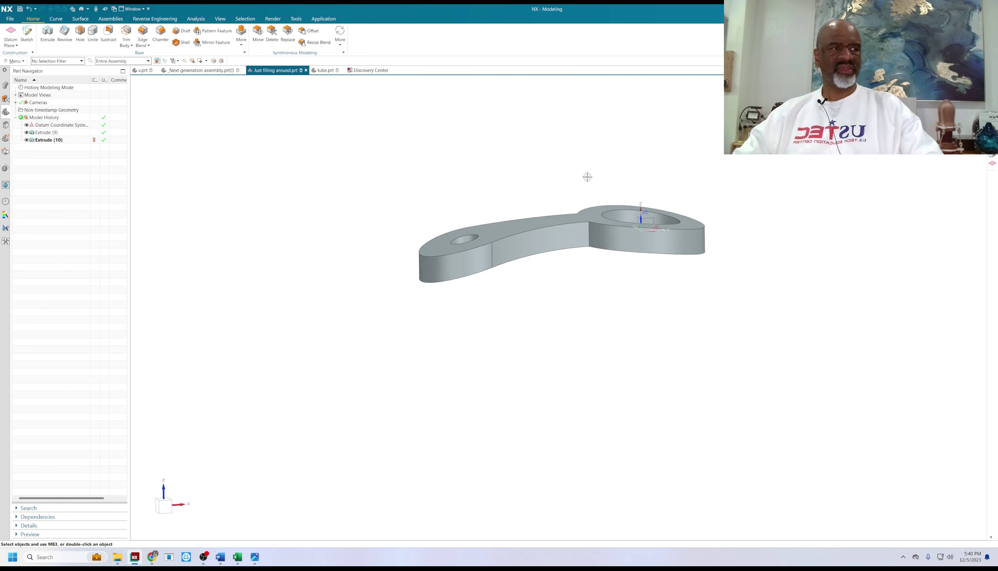
middle_click_drag(588, 174, 362, 171)
left_click(148, 34)
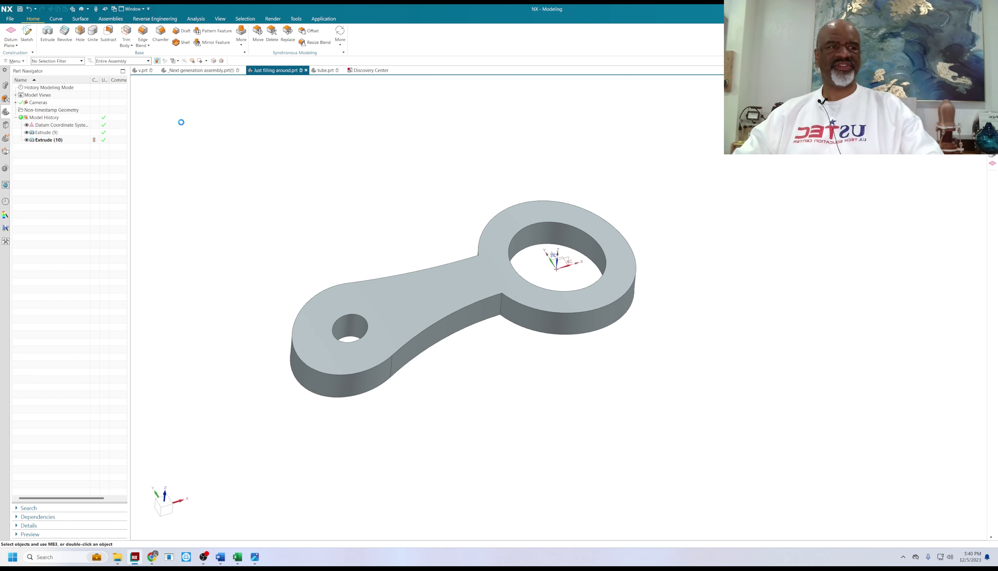
left_click(500, 305)
middle_click_drag(401, 232, 442, 271)
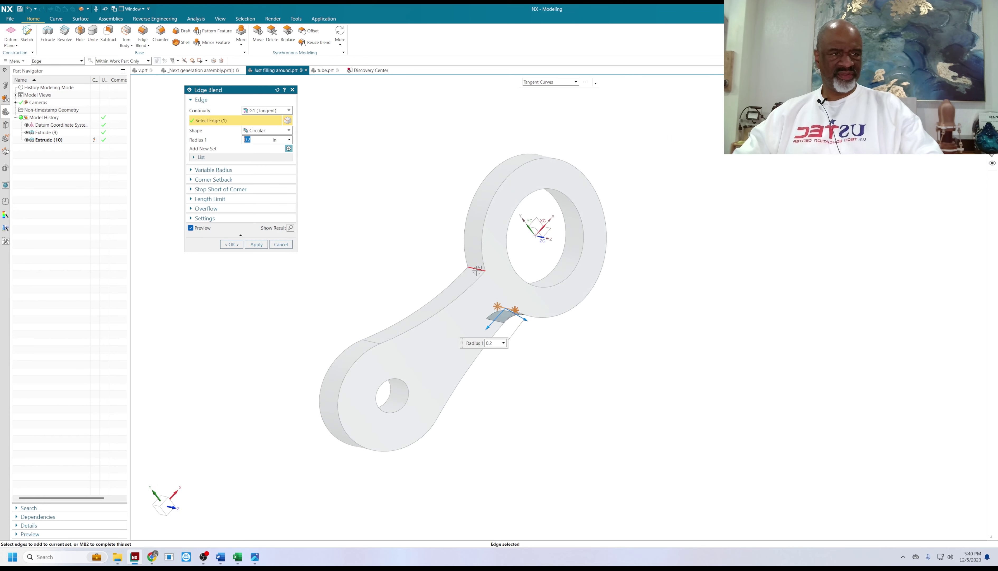
left_click(476, 270)
left_click(255, 245)
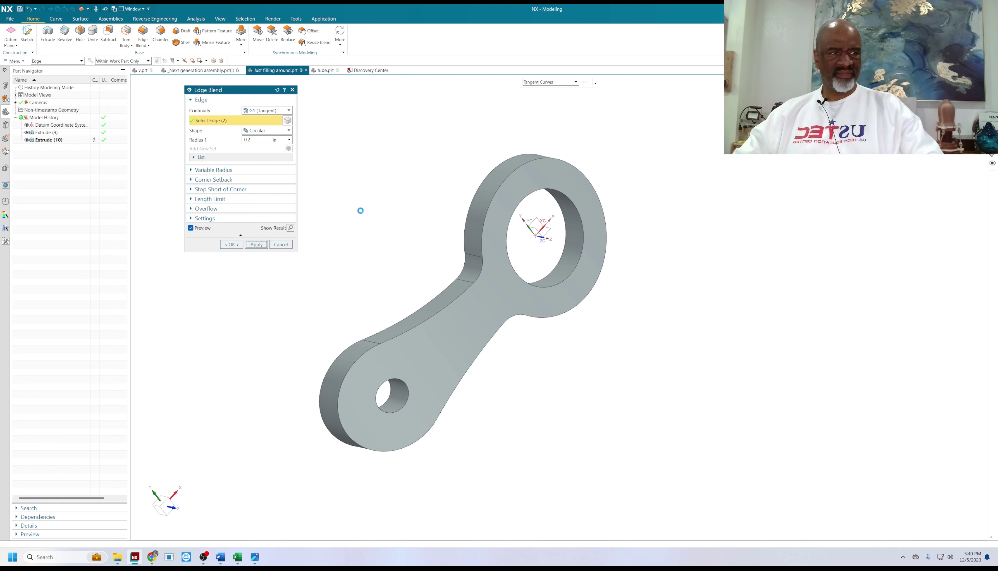
Blend the outer edge chains and both holes' edges at radius 1.
middle_click_drag(356, 205, 311, 125)
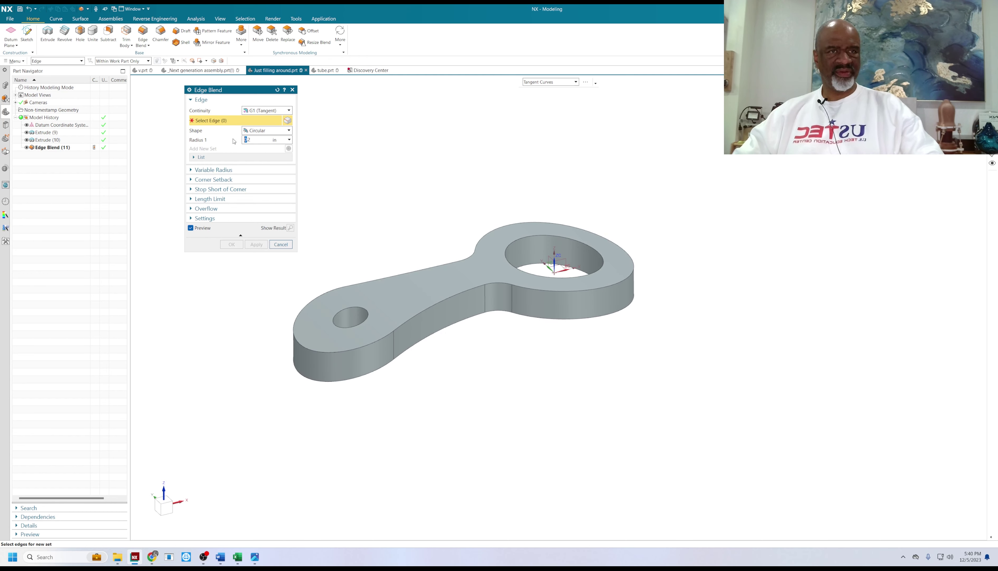
type("1")
left_click(439, 293)
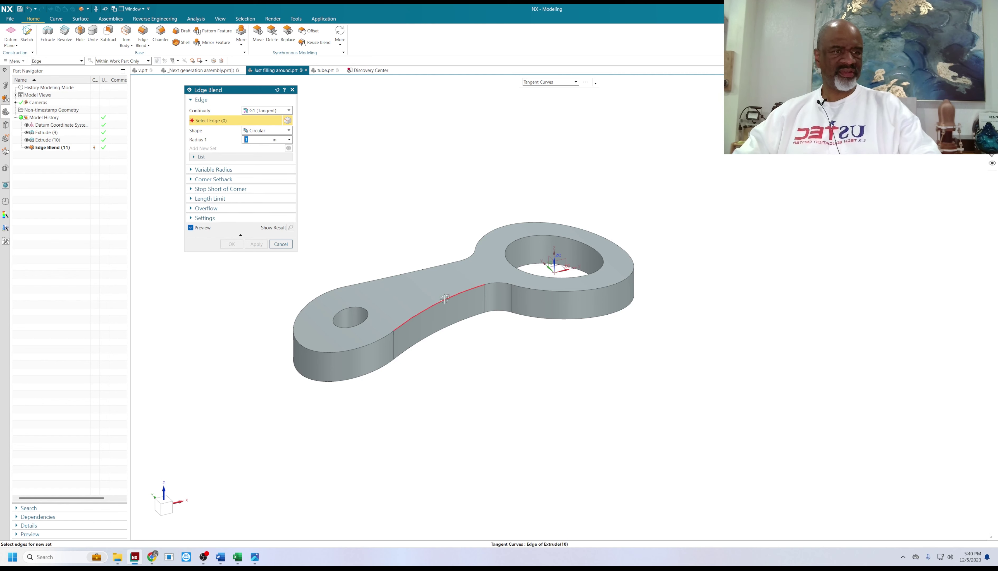
left_click(448, 323)
left_click(525, 282)
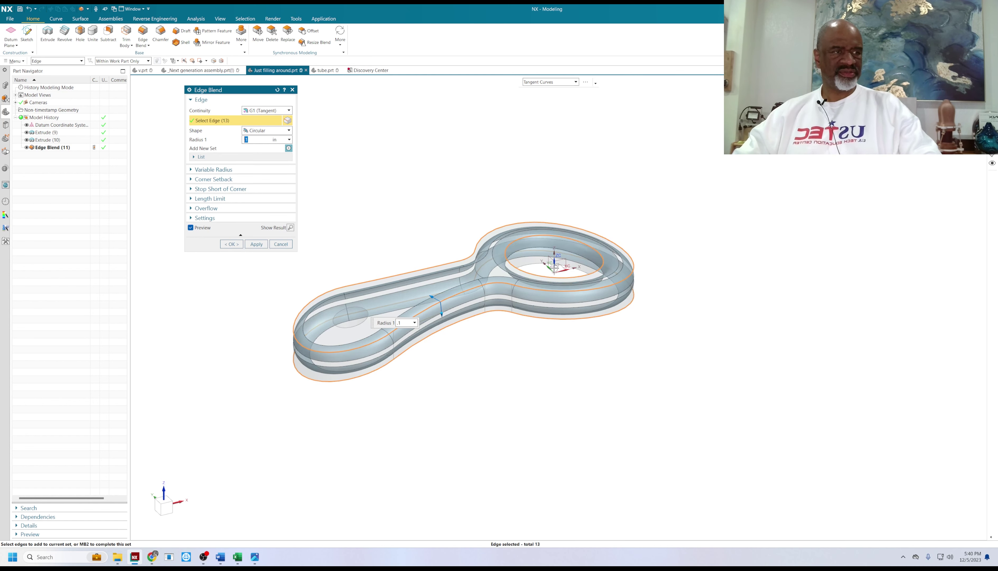
left_click(528, 262)
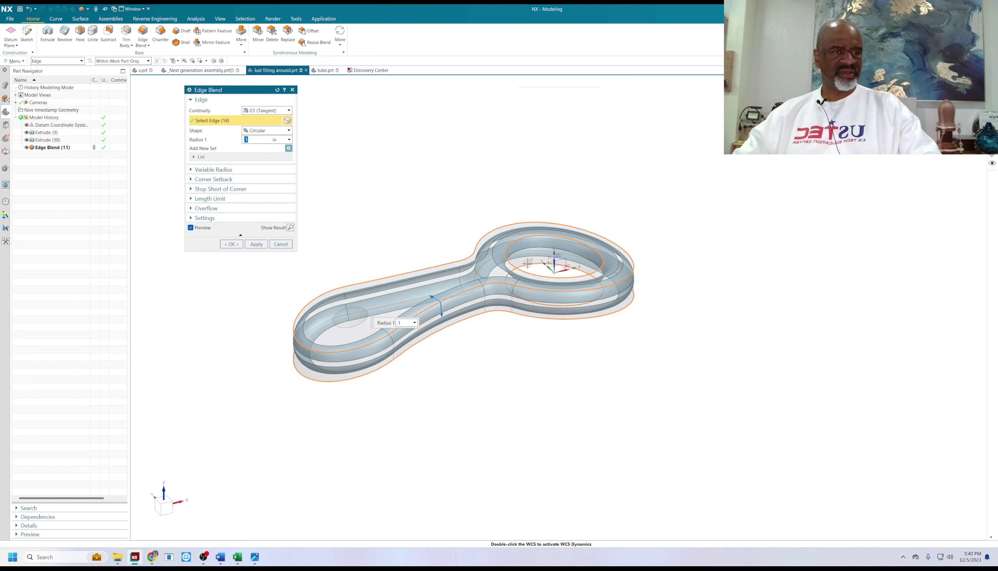
left_click(350, 327)
middle_click_drag(421, 406, 410, 360)
left_click(349, 297)
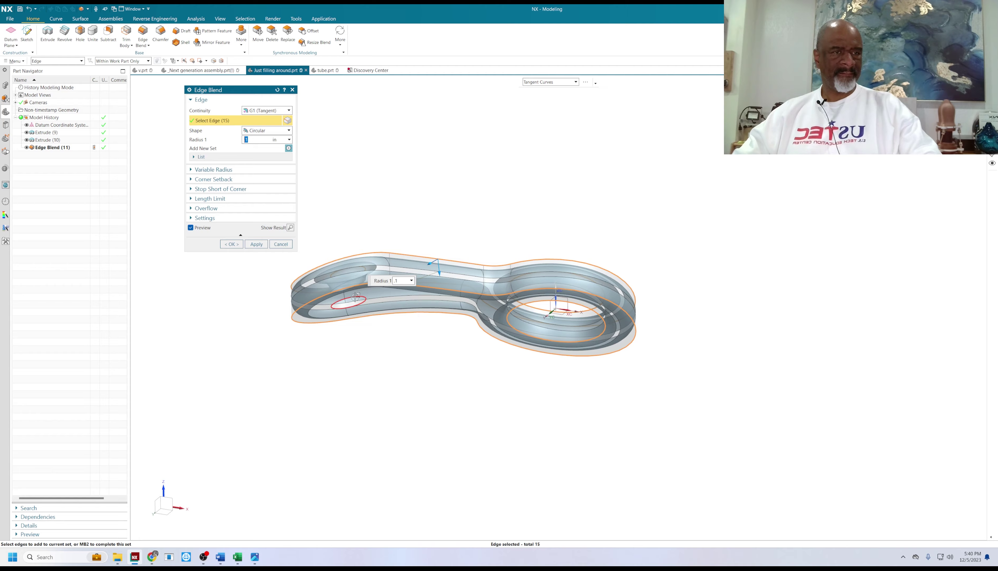
left_click(229, 244)
middle_click_drag(376, 218, 350, 283)
Zoom in on the rounded key and launch Implicit Modeling from the More gallery.
scroll(409, 254, "up", 3)
middle_click_drag(408, 254, 398, 214, "shift")
scroll(398, 208, "down", 3)
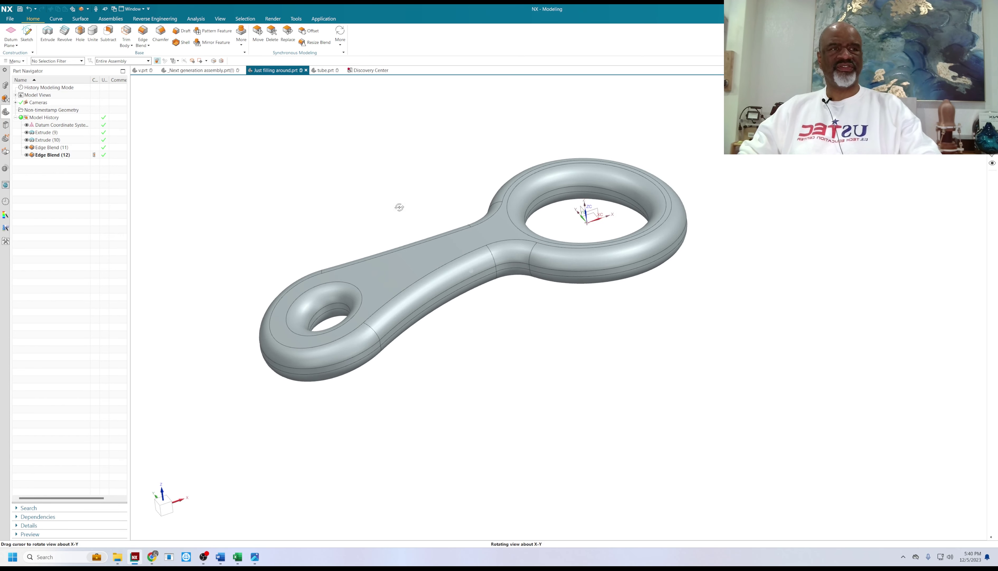
scroll(394, 209, "up", 2)
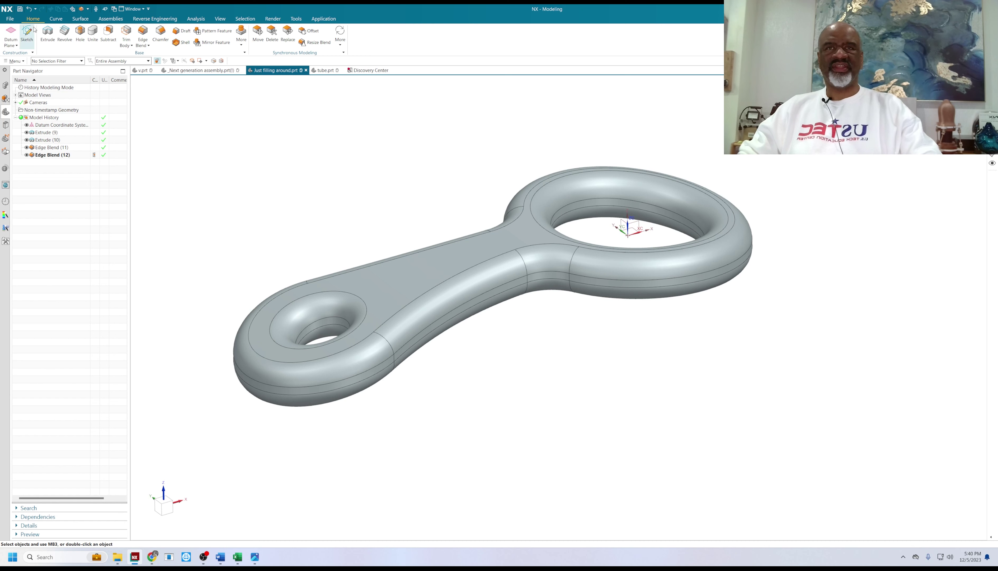
left_click(242, 38)
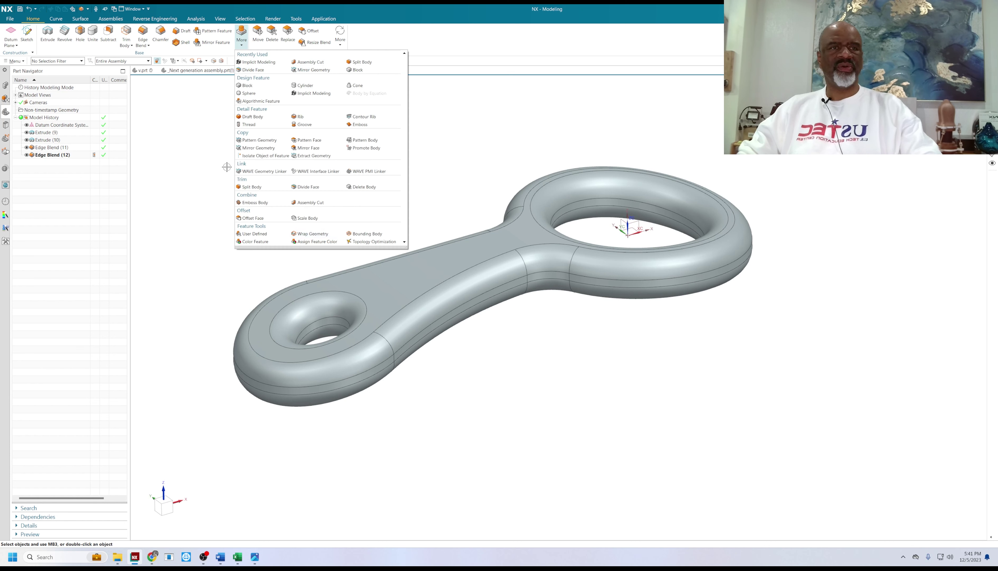
left_click(313, 93)
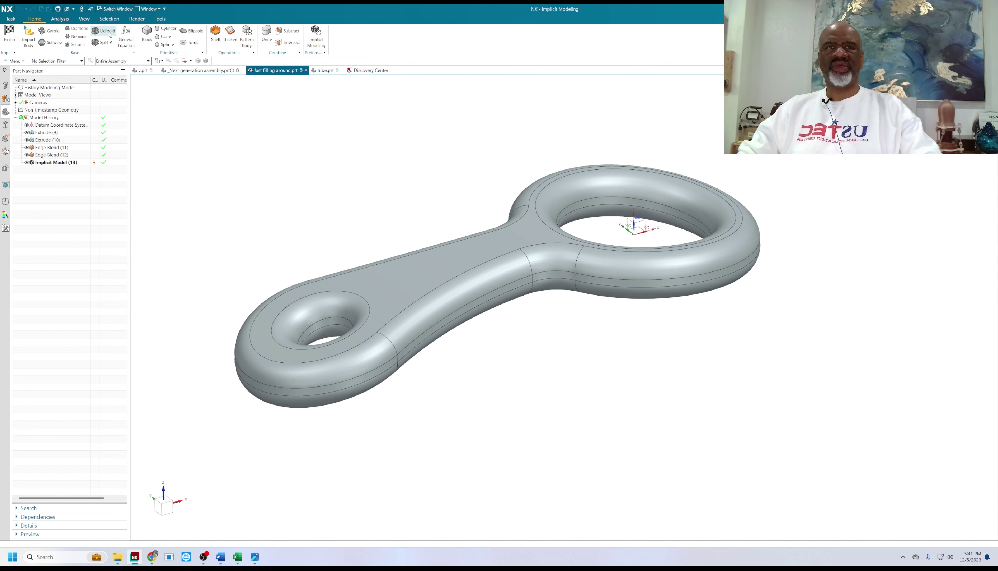
Start a Lidinoid lattice on the key solid and set K factor to 0.05.
left_click(104, 32)
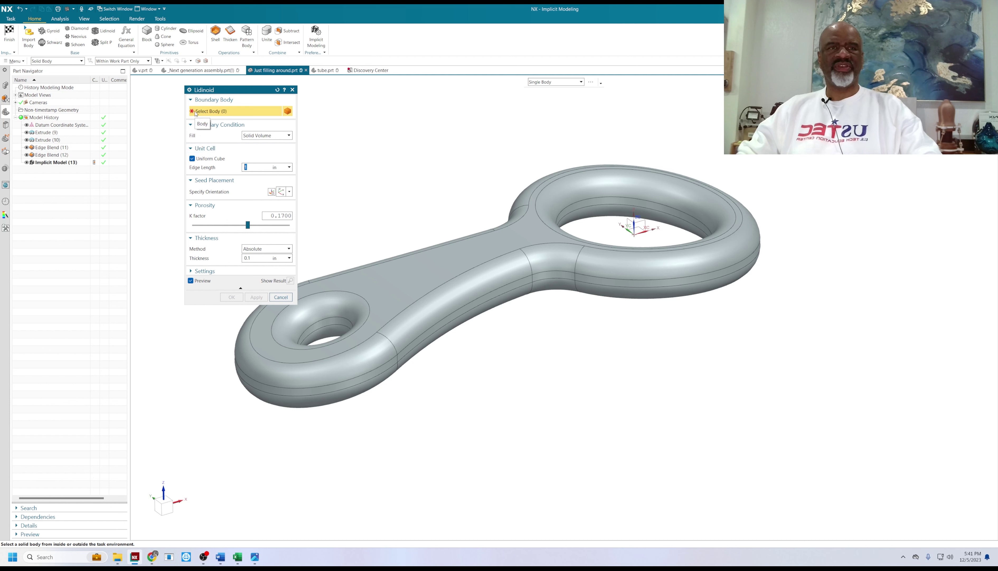
left_click(396, 277)
middle_click_drag(363, 174, 521, 376)
middle_click_drag(719, 420, 698, 405)
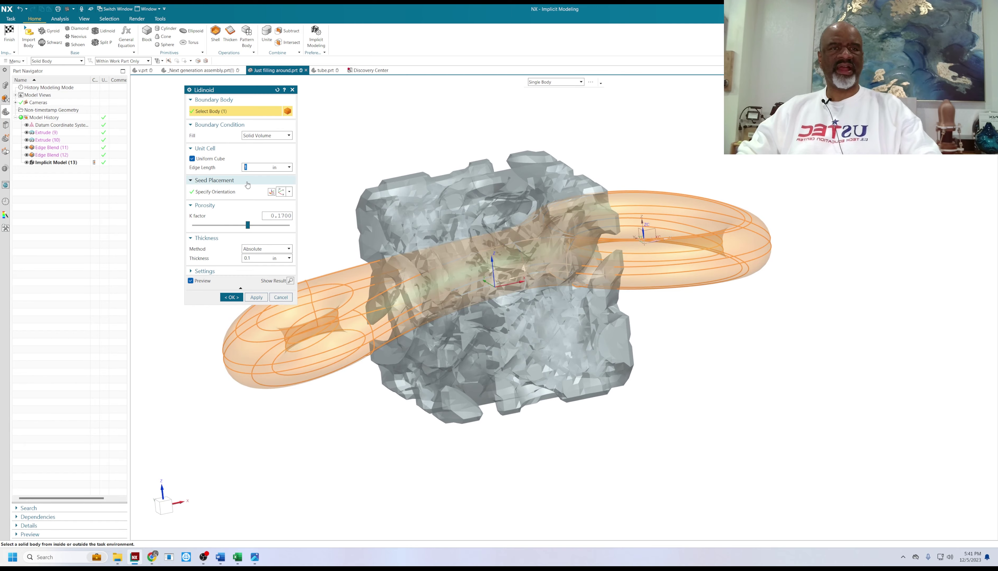
middle_click_drag(327, 156, 348, 174)
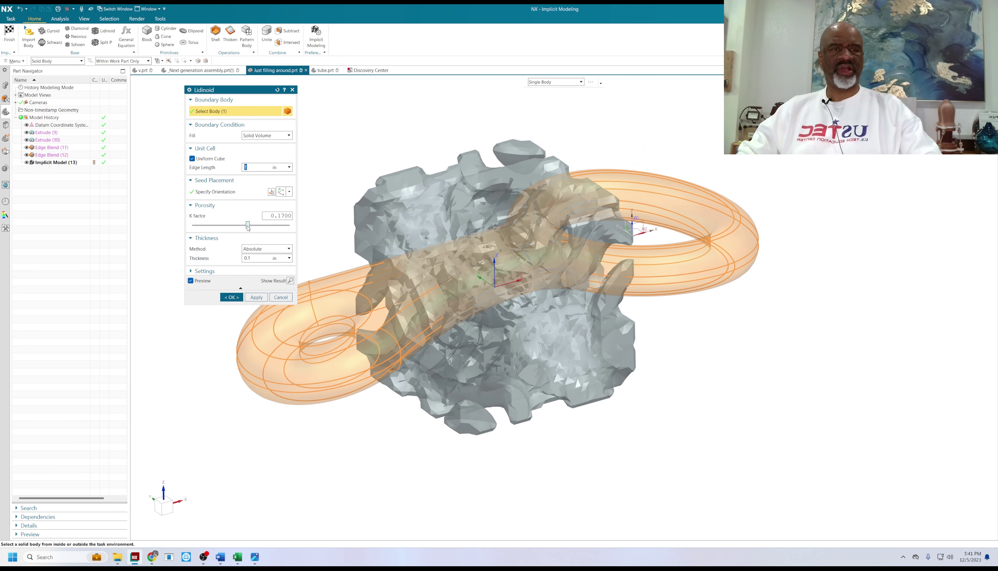
left_click_drag(248, 225, 250, 226)
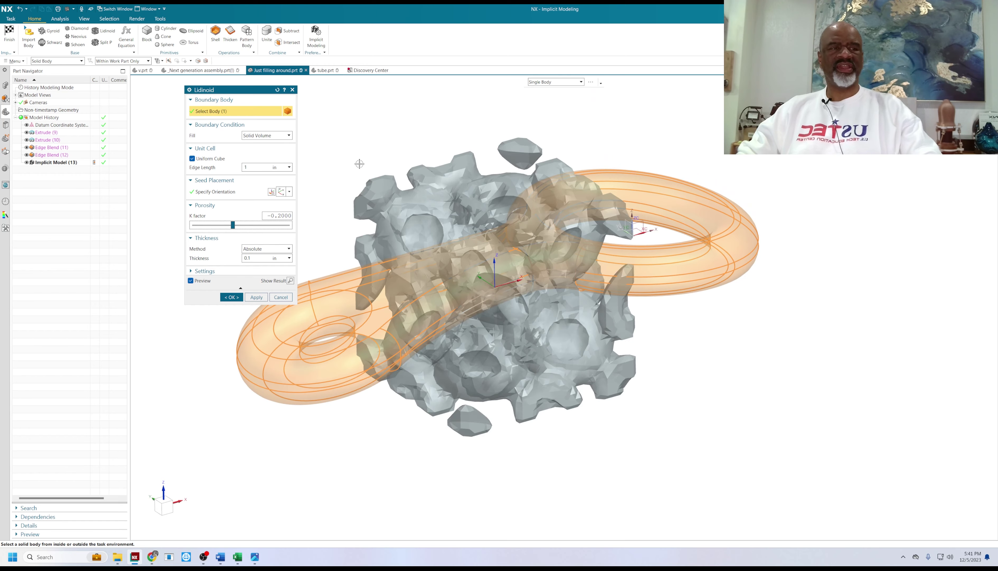
middle_click_drag(359, 163, 337, 158)
left_click(237, 227)
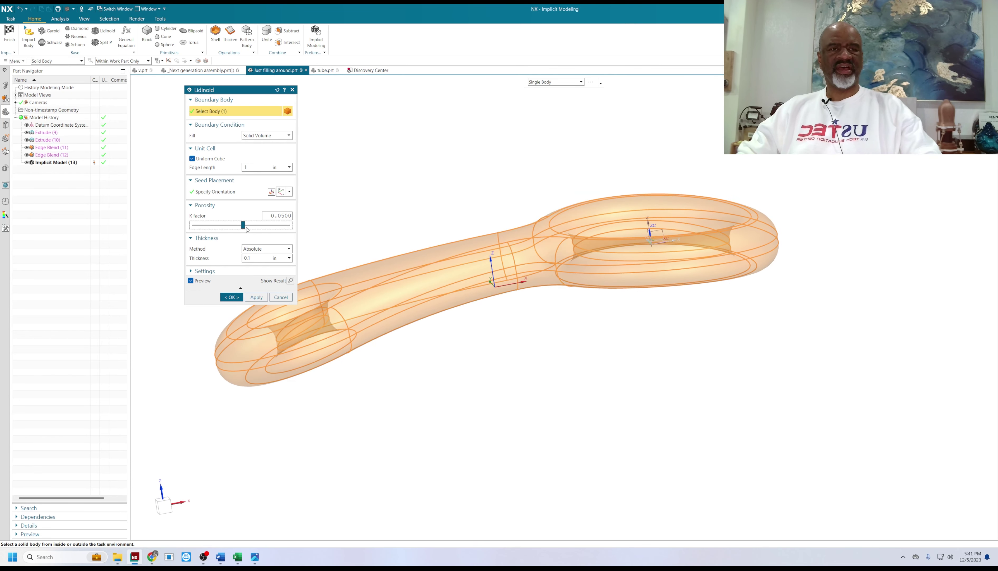
middle_click_drag(337, 180, 347, 190)
Set the cell edge length to 1 in and thickness to 0.05, then create the lattice.
left_click(191, 158)
left_click(192, 158)
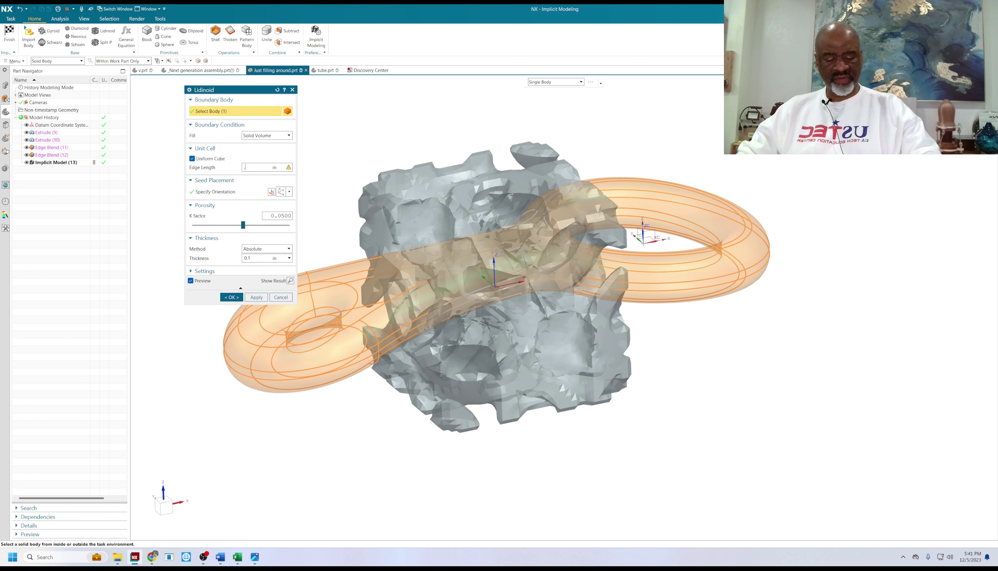
type("5")
key("Return")
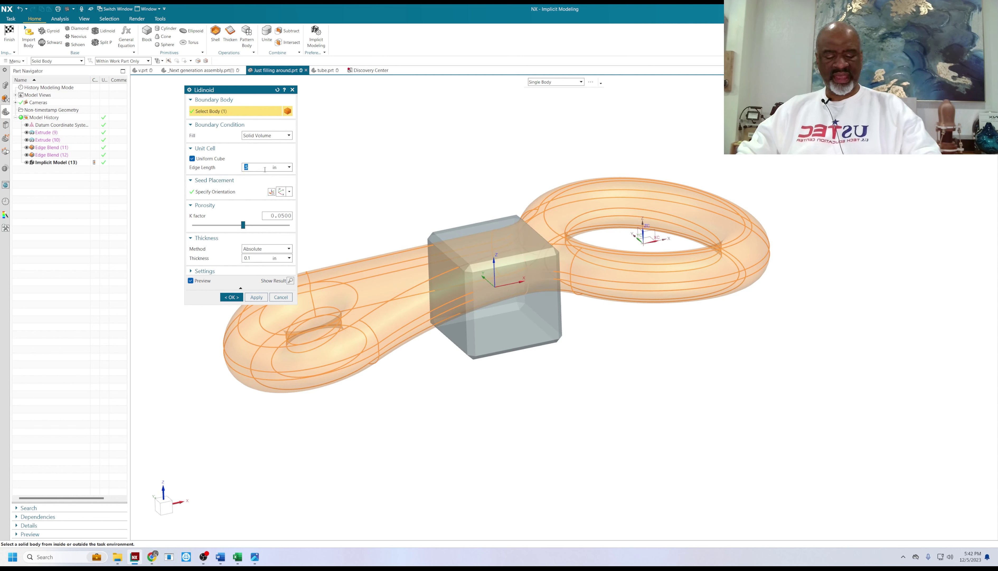
type("1")
key("Return")
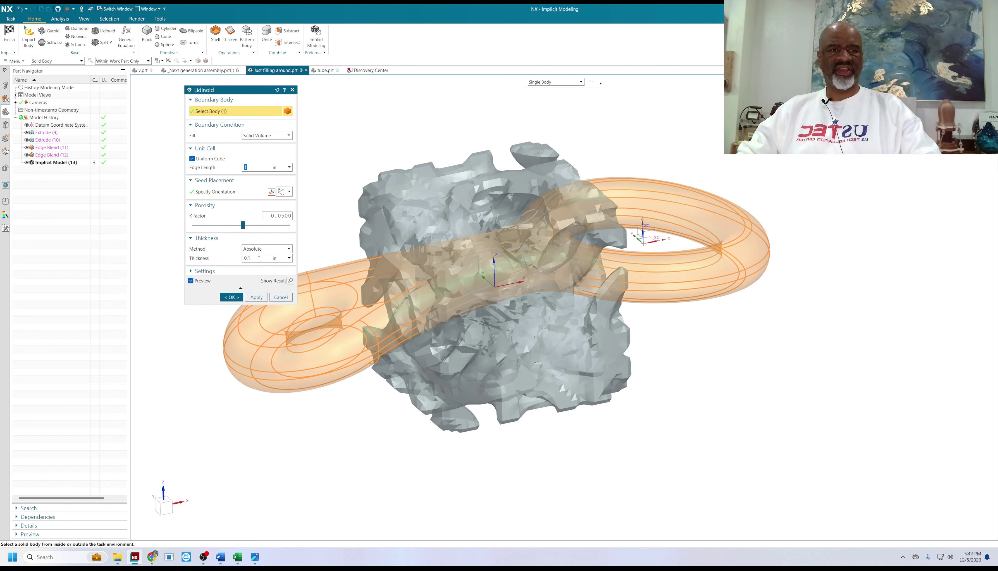
type(".05")
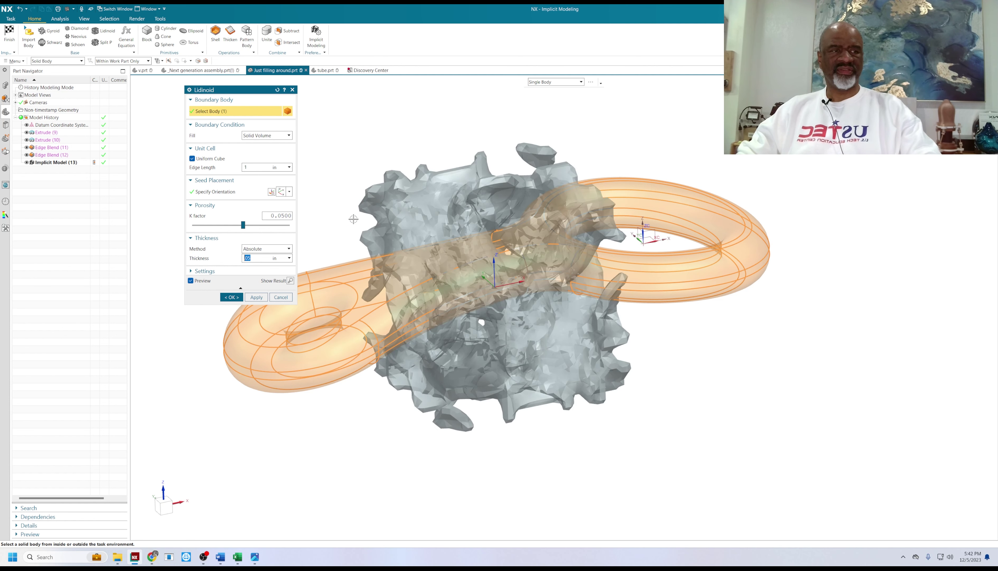
mouse_move(343, 193)
middle_mouse_down()
mouse_move(343, 258)
mouse_move(332, 190)
mouse_move(313, 186)
mouse_move(345, 187)
mouse_move(332, 207)
middle_mouse_up()
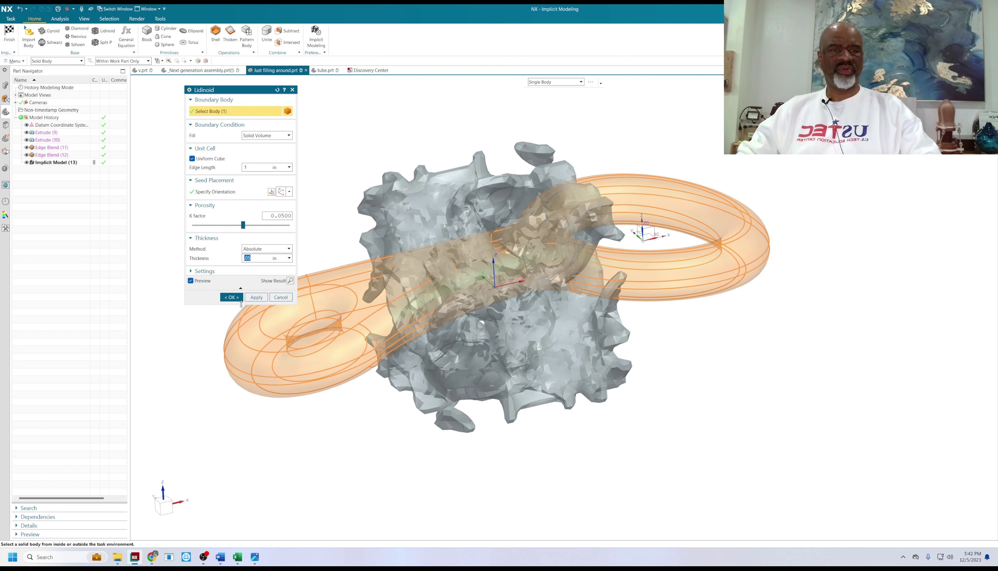
left_click(231, 297)
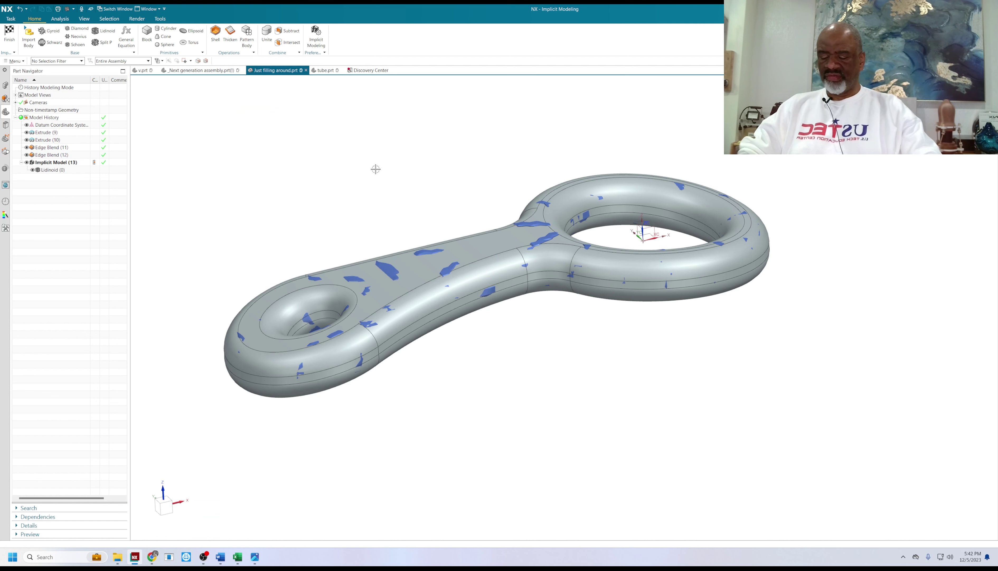
Hide the key solid with Ctrl+B to reveal the lattice body.
key("ctrl+b")
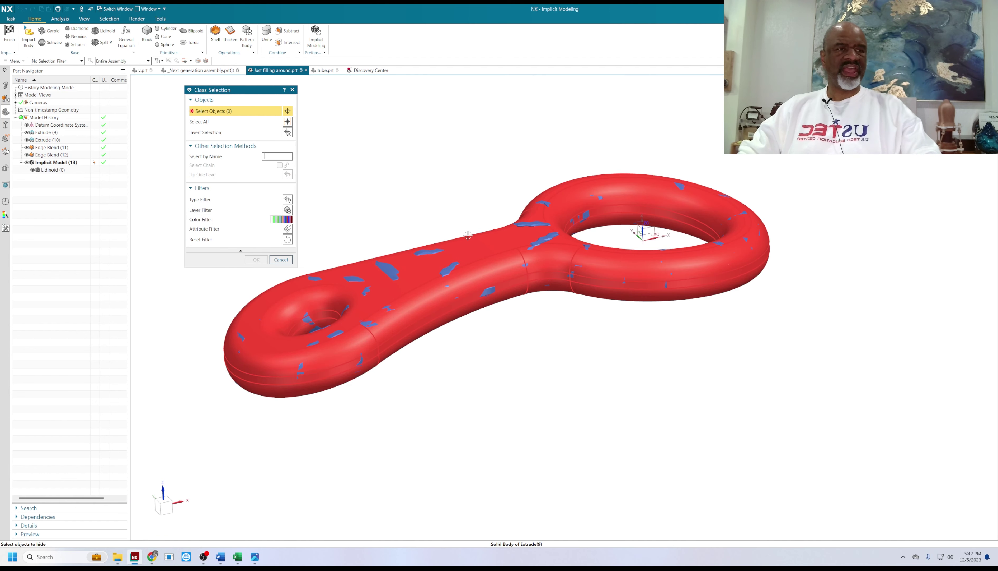
left_click(352, 253)
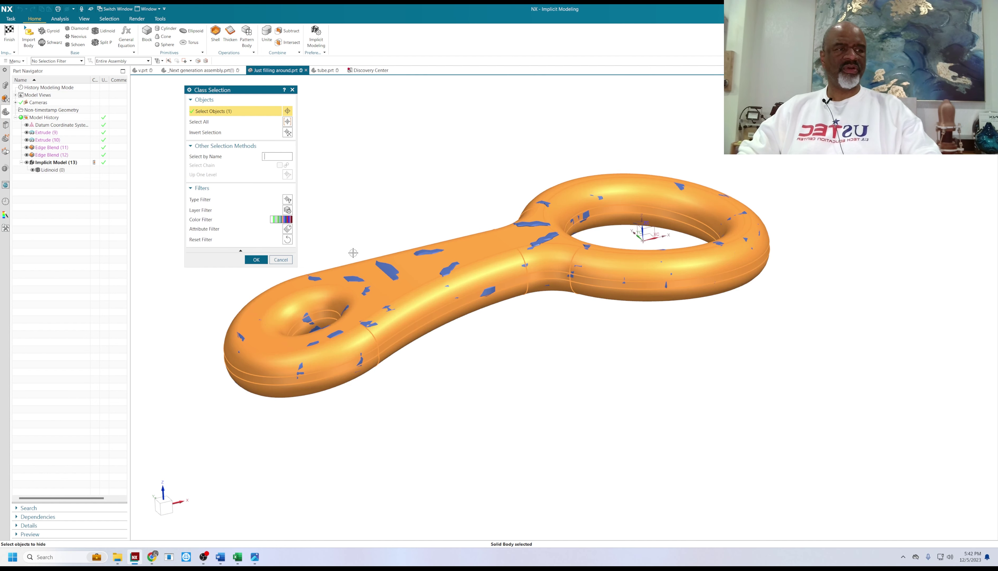
left_click(256, 260)
middle_click_drag(413, 187, 436, 193)
Delete the Lidinoid feature and show the key solid again with Ctrl+Shift+K.
right_click(62, 171)
left_click(77, 202)
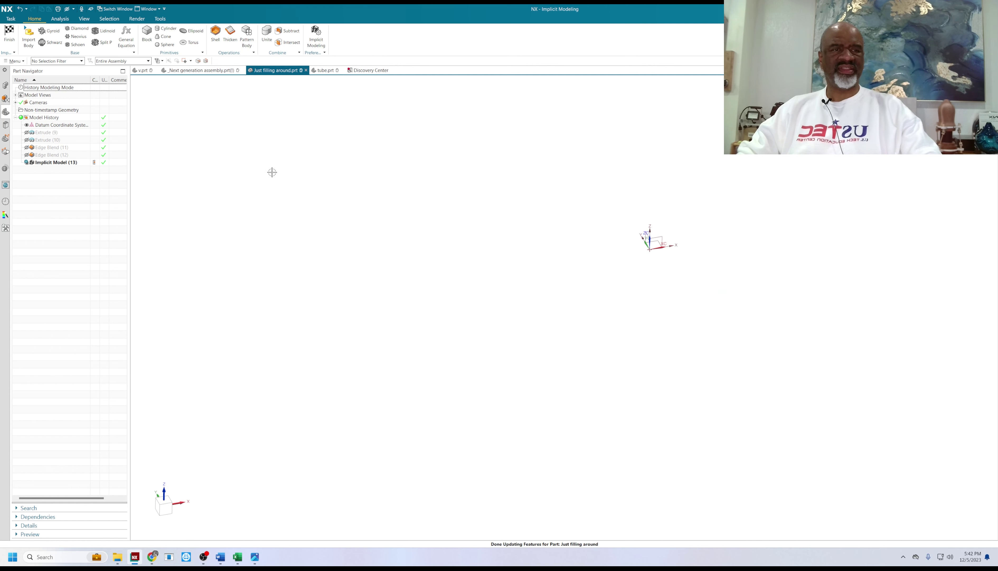
key("ctrl+shift+k")
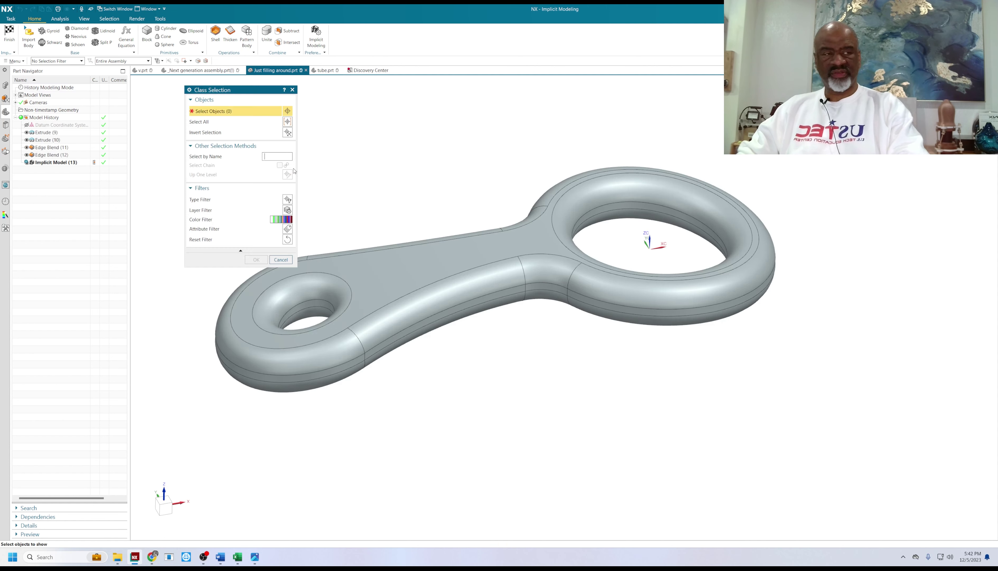
left_click(473, 267)
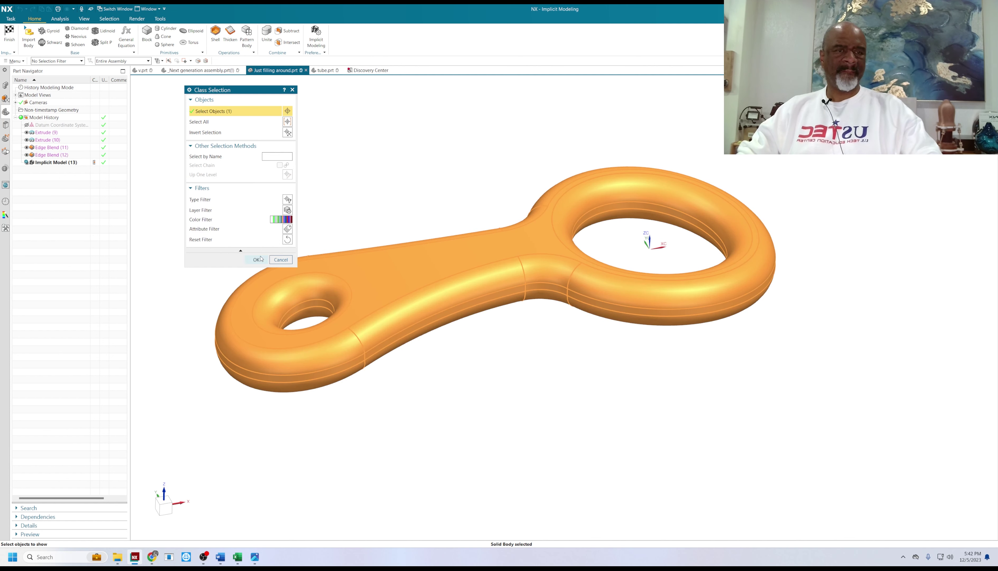
left_click(257, 259)
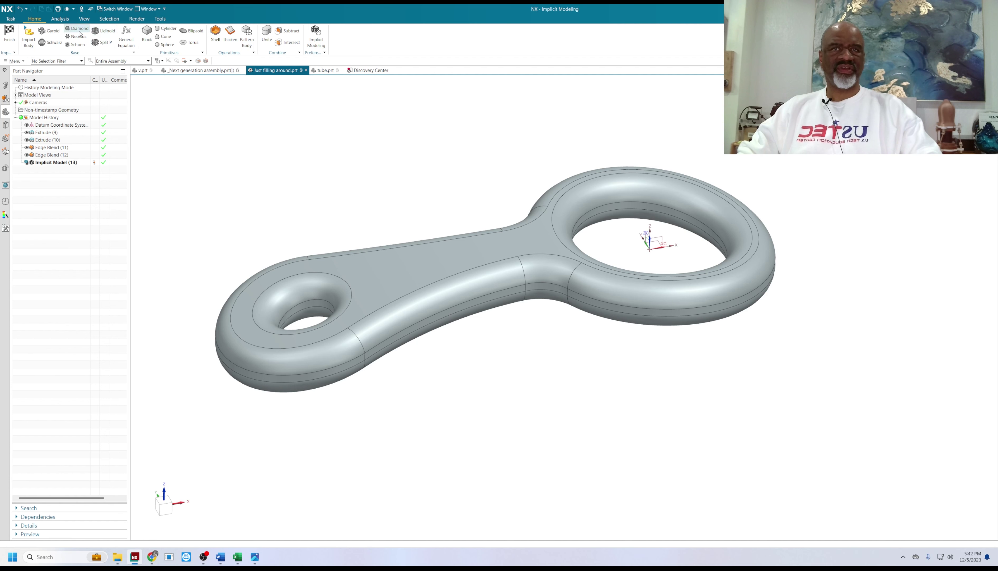
Fill the key solid with a Diamond lattice, trying edge length 2 before settling on 3 in.
left_click(66, 28)
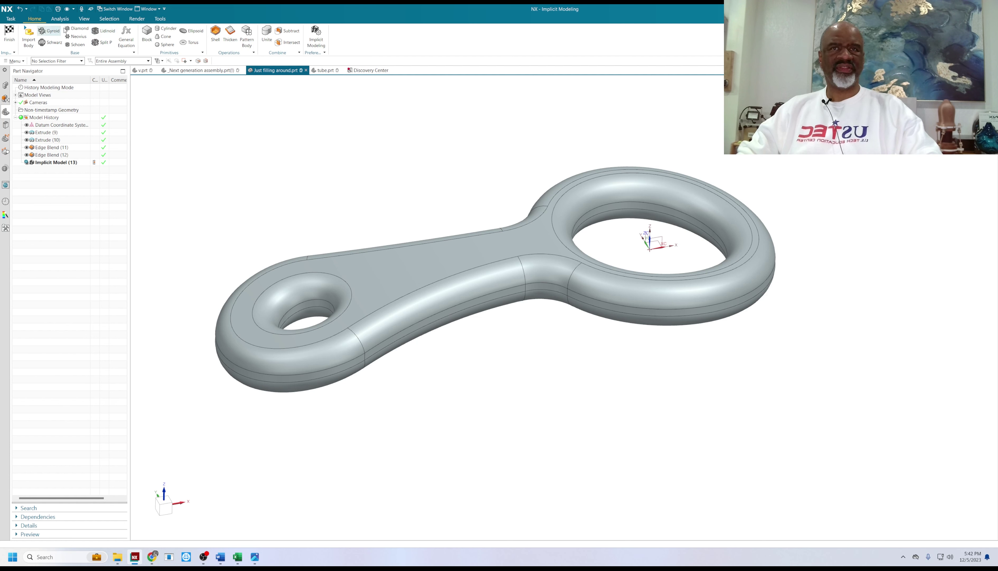
left_click(486, 264)
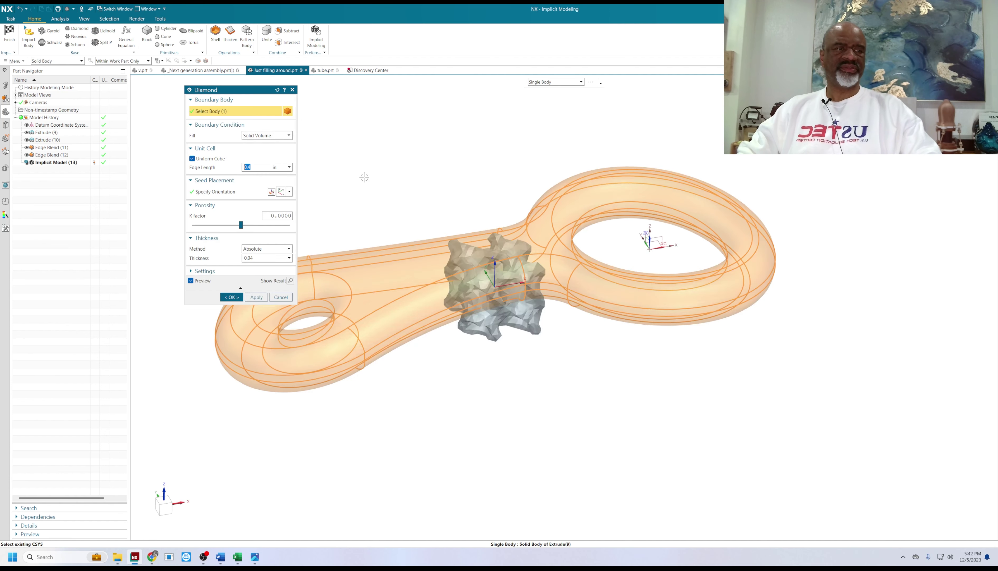
middle_click_drag(345, 166, 335, 184)
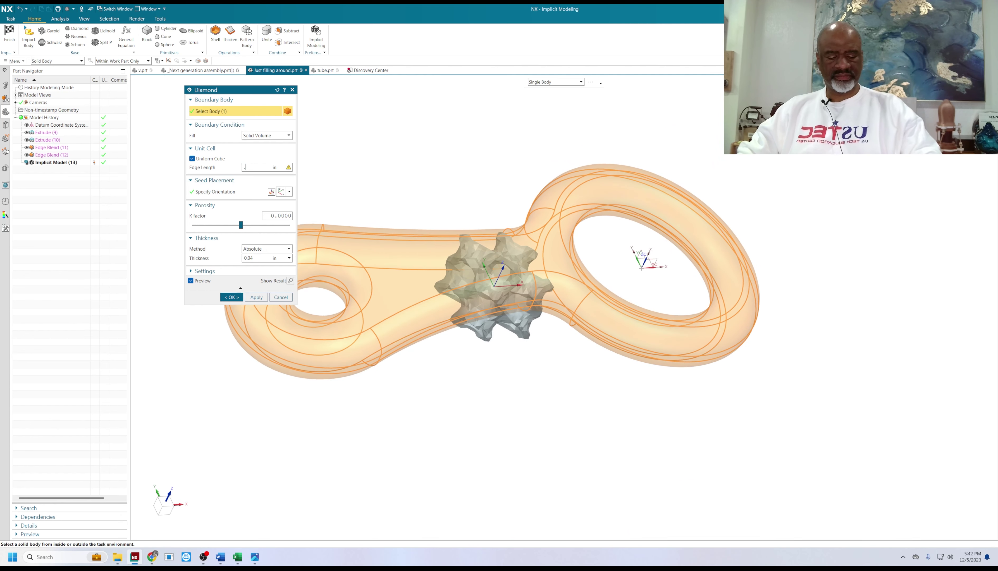
type("2")
key("Return")
middle_click_drag(541, 107, 411, 160)
type("3")
key("Return")
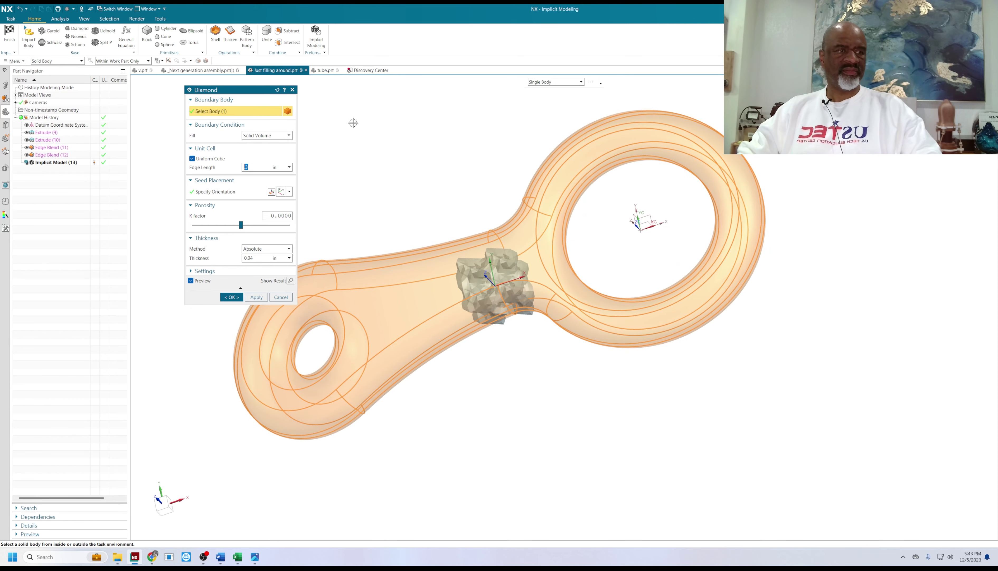
left_click(231, 297)
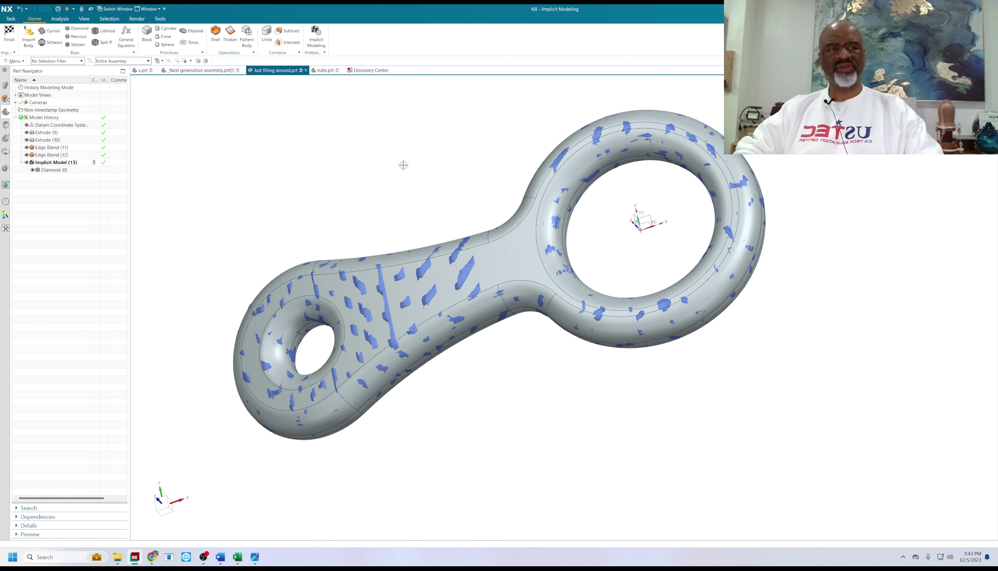
Hide the key solid to inspect the Diamond lattice on its own.
middle_click_drag(402, 167, 419, 157)
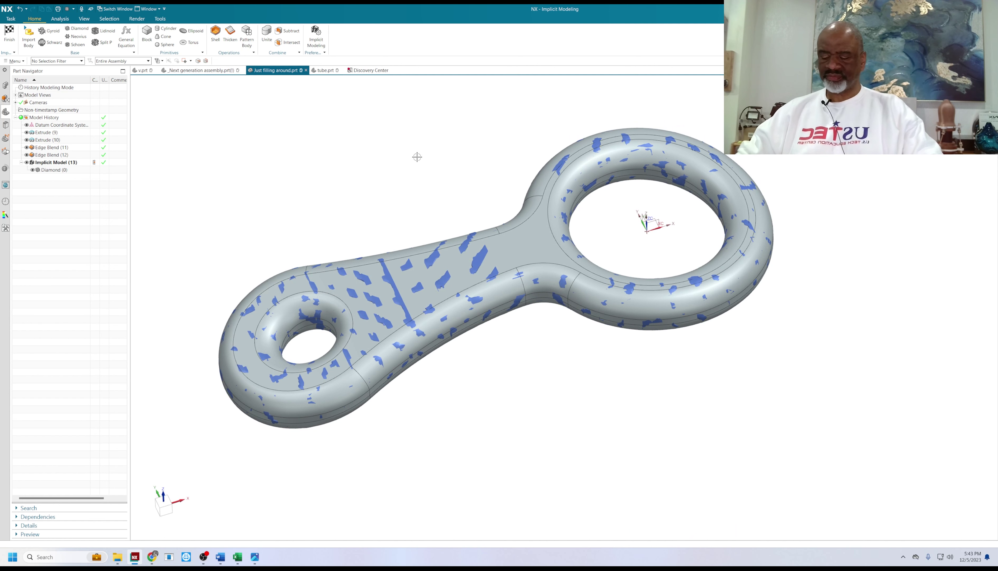
key("ctrl+b")
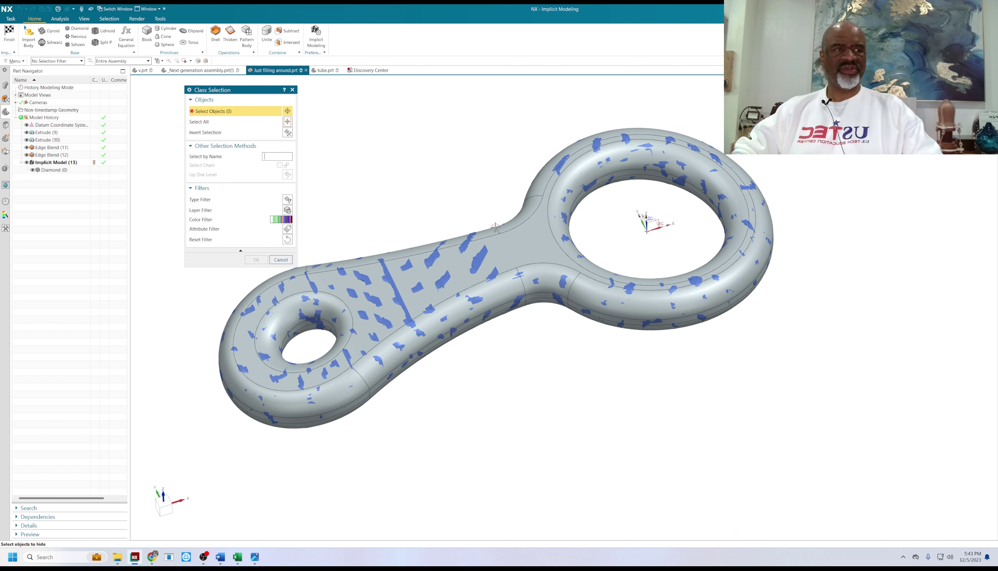
left_click(515, 232)
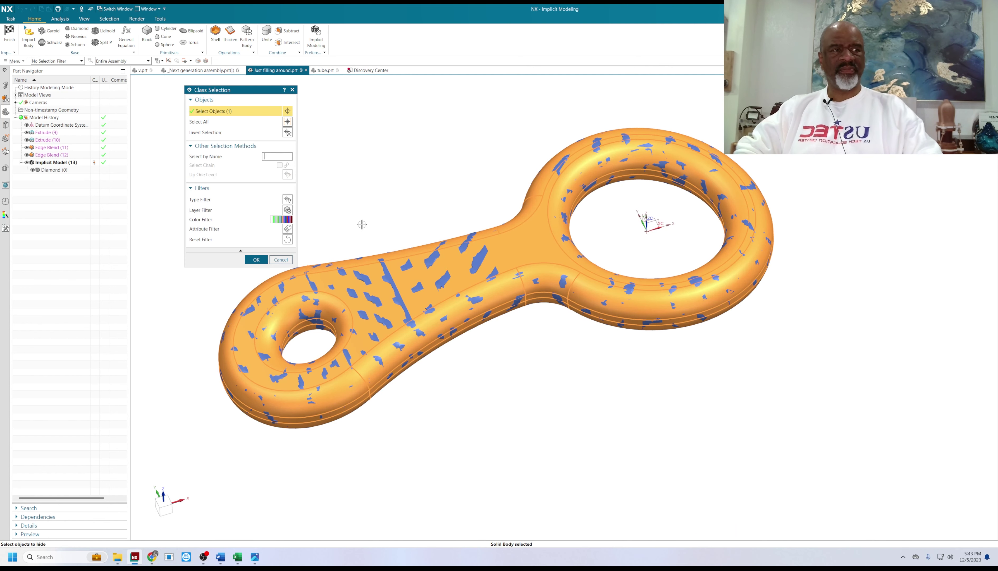
left_click(254, 259)
middle_click_drag(362, 188, 363, 163)
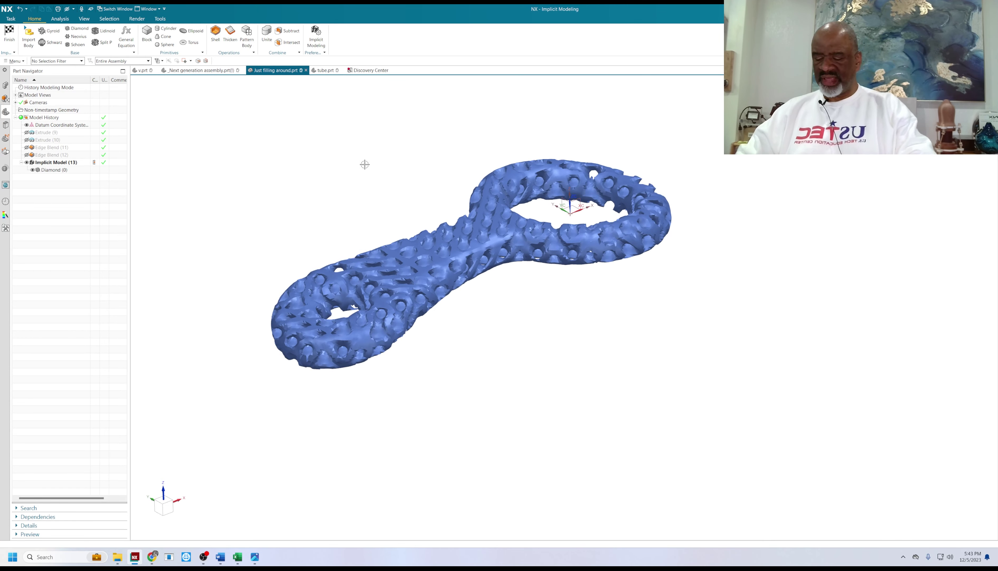
Show the key solid again and exit Implicit Modeling back to Modeling.
key("ctrl+shift+b")
key("ctrl+shift+k")
left_click(387, 242)
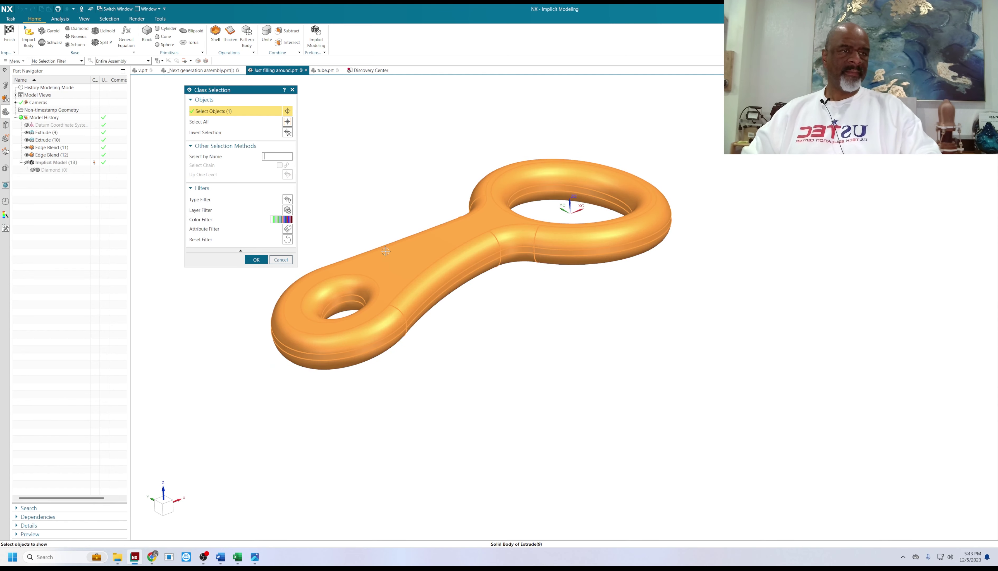
left_click(256, 259)
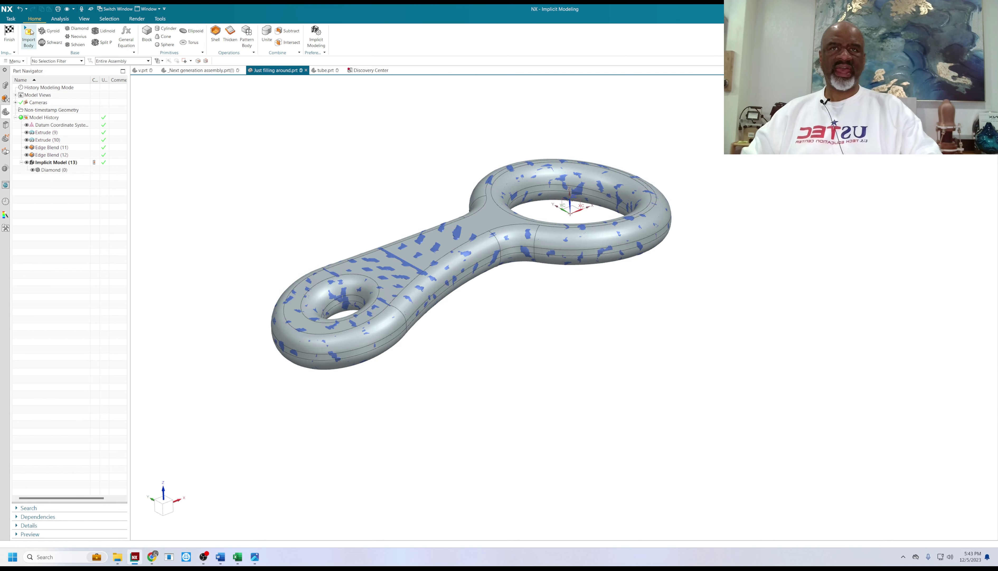
left_click(9, 35)
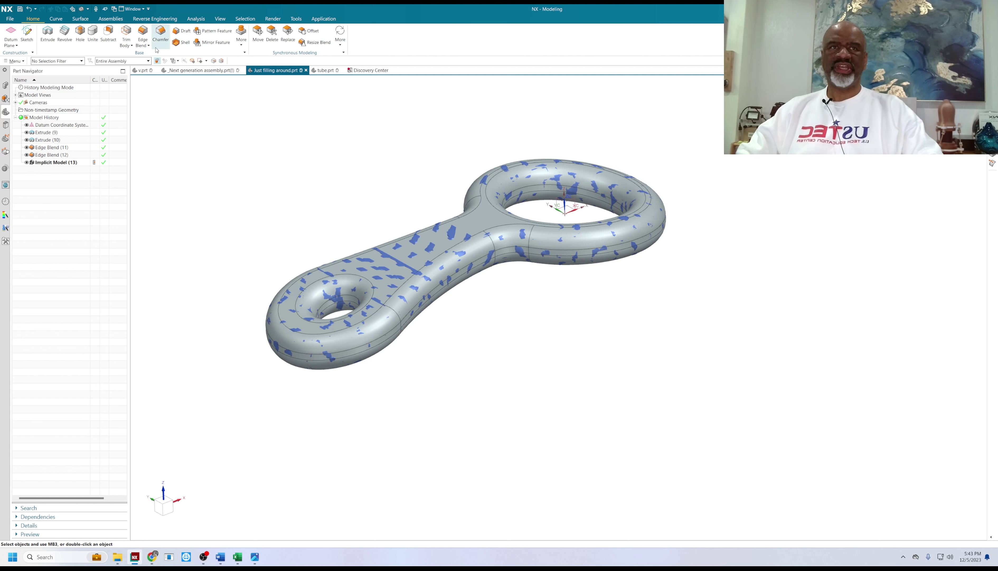
Add a Closed shell to the key solid with a thin inward wall of about -0.02 in.
left_click(180, 42)
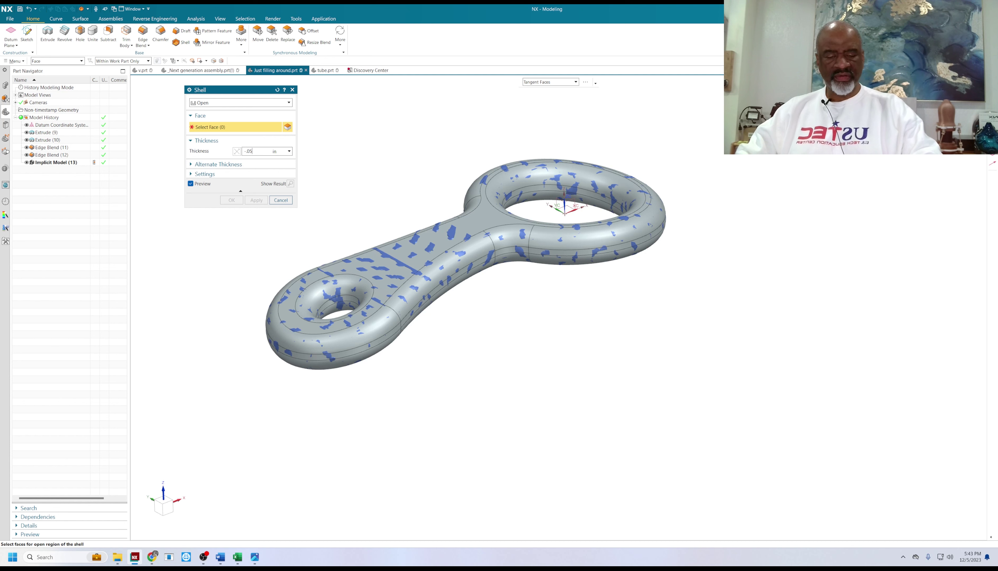
left_click(202, 103)
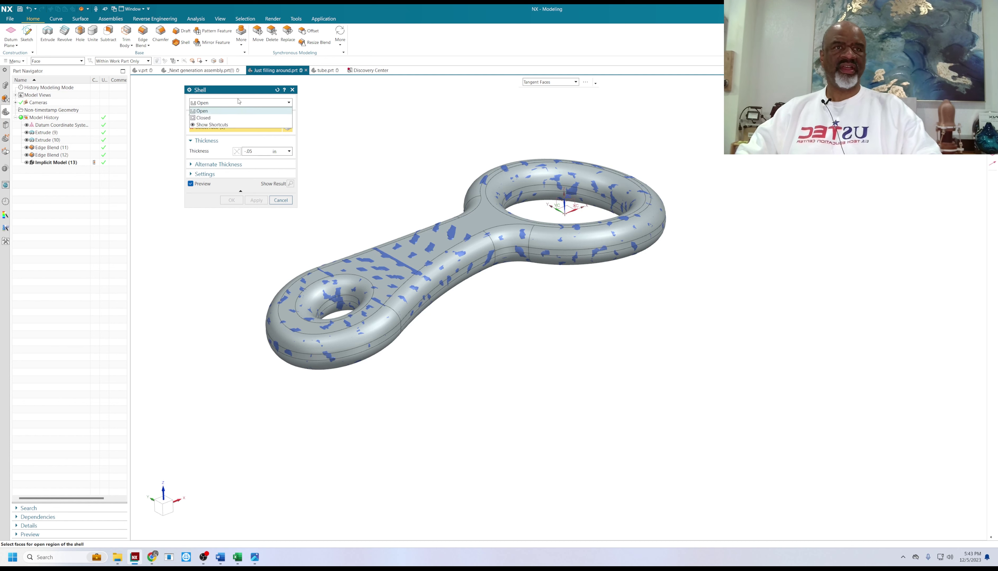
left_click(210, 120)
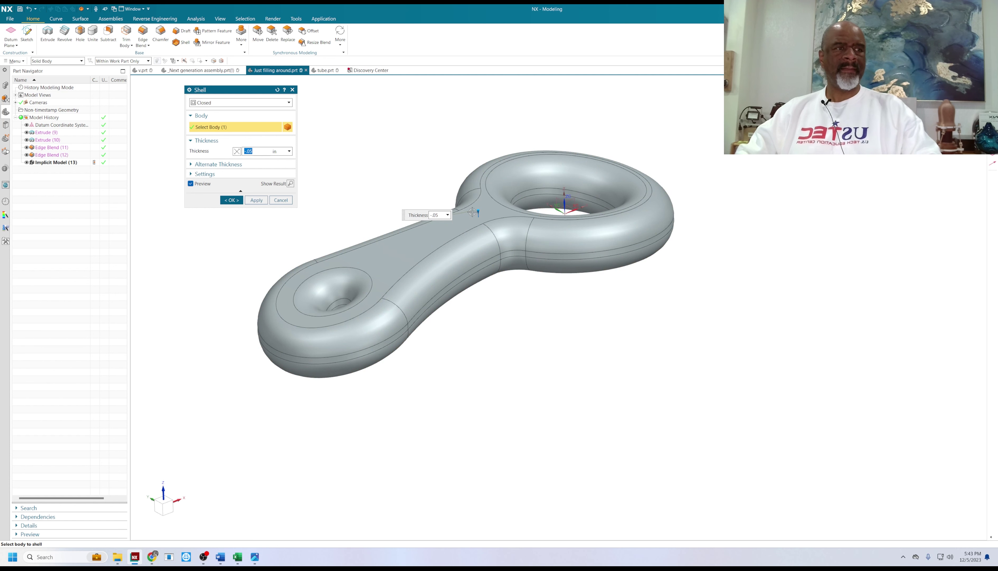
left_click_drag(478, 213, 478, 214)
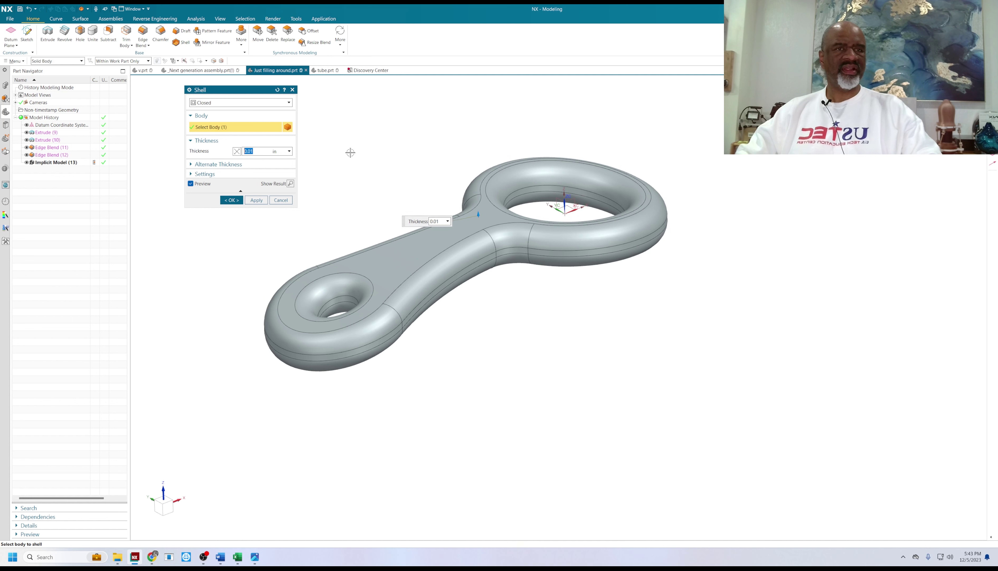
left_click(232, 200)
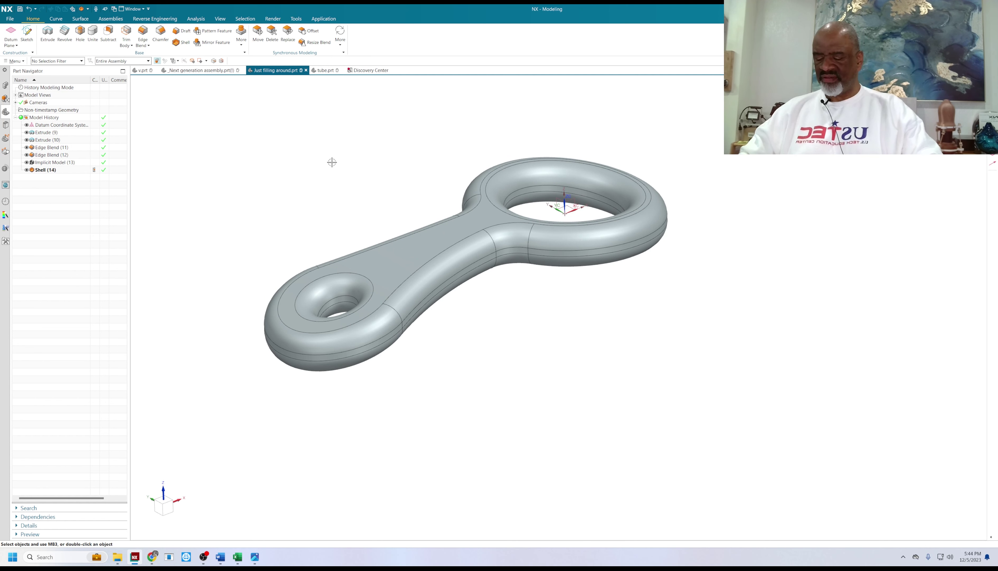
Try a View Section with the plane moved along Z, then cancel it.
key("ctrl+h")
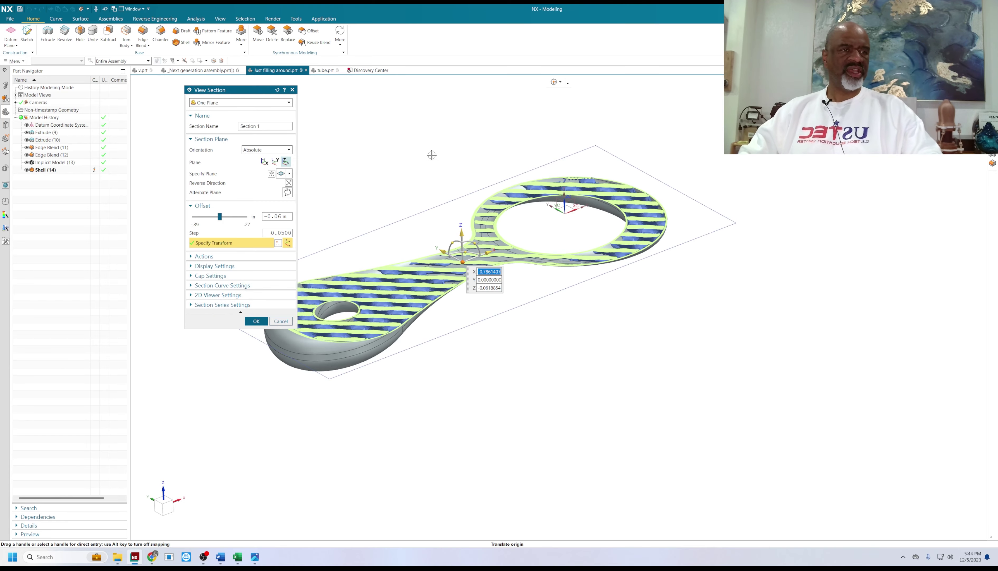
middle_click_drag(431, 153, 430, 176)
scroll(374, 232, "up", 1)
left_click_drag(487, 242, 470, 211)
left_click(281, 324)
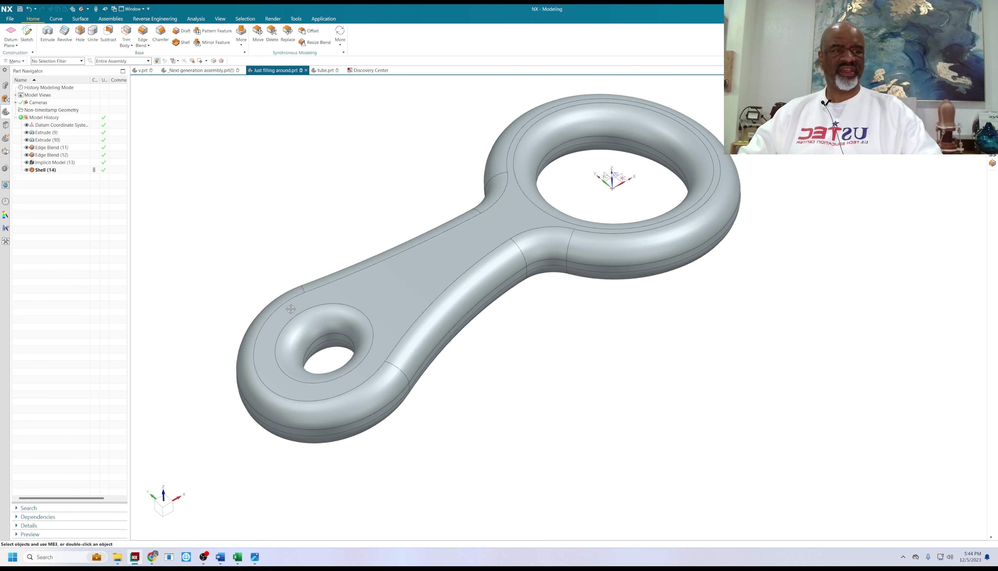
Apply the default View Section and view the cut from near the top.
middle_click_drag(395, 205, 392, 185)
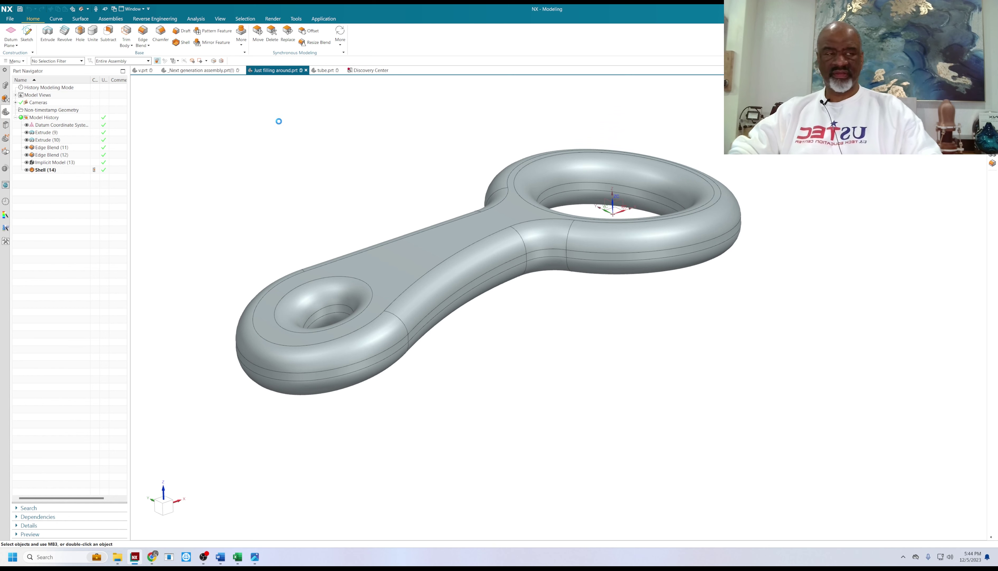
key("ctrl+h")
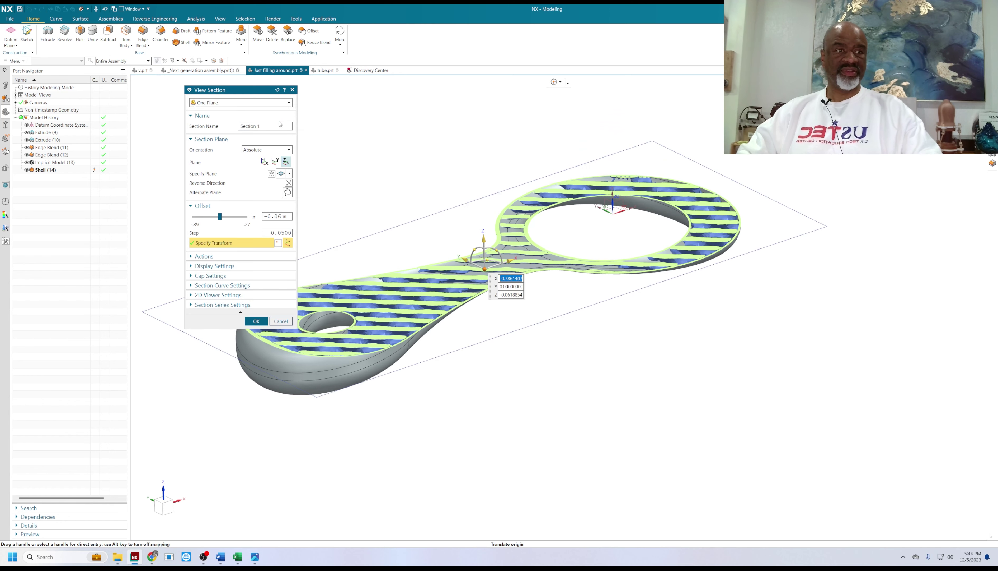
left_click(254, 321)
mouse_move(297, 146)
middle_mouse_down()
mouse_move(298, 221)
mouse_move(296, 163)
middle_mouse_up()
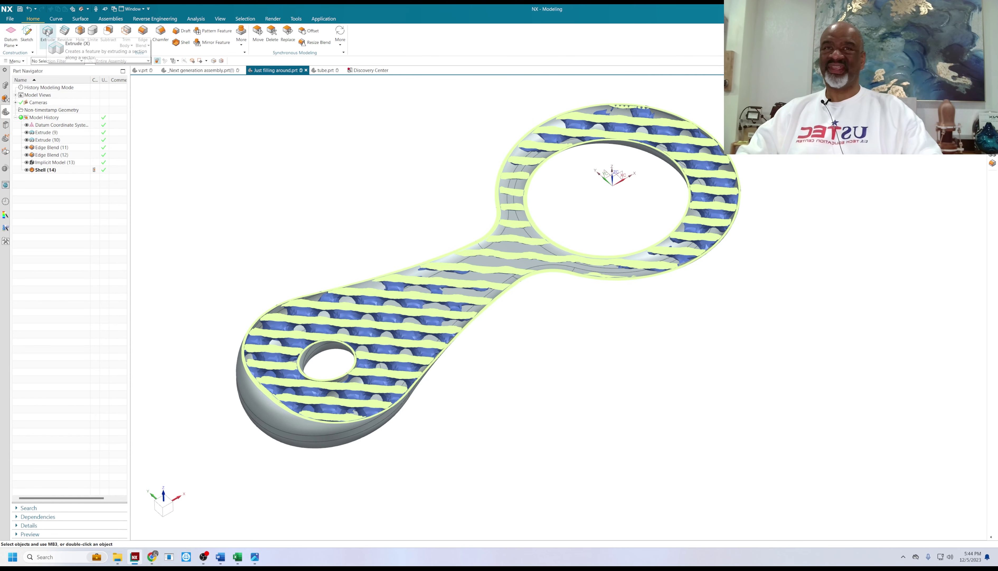
Unite the hollow shell as target with the Diamond lattice as tool.
left_click(93, 32)
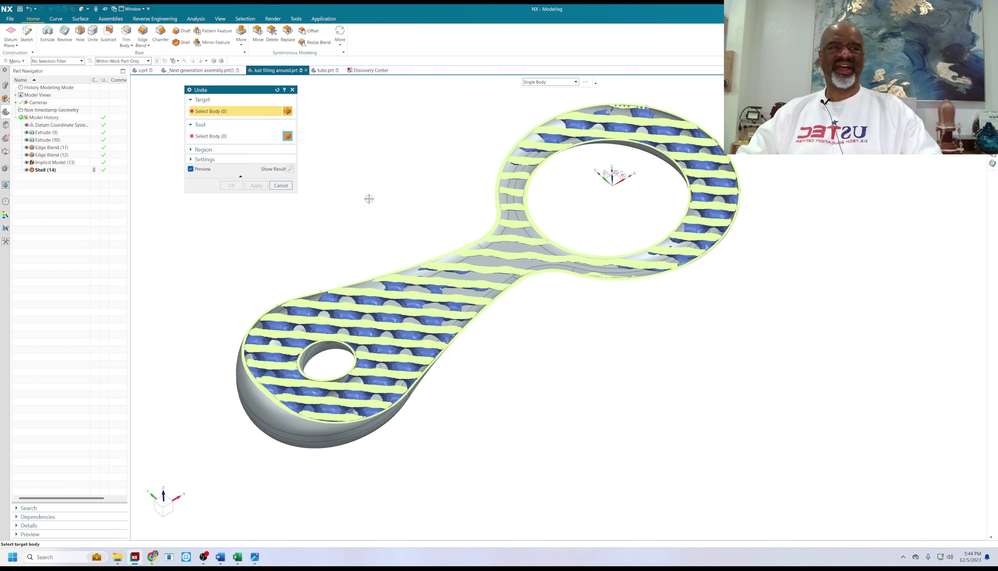
left_click(445, 265)
left_click(444, 265)
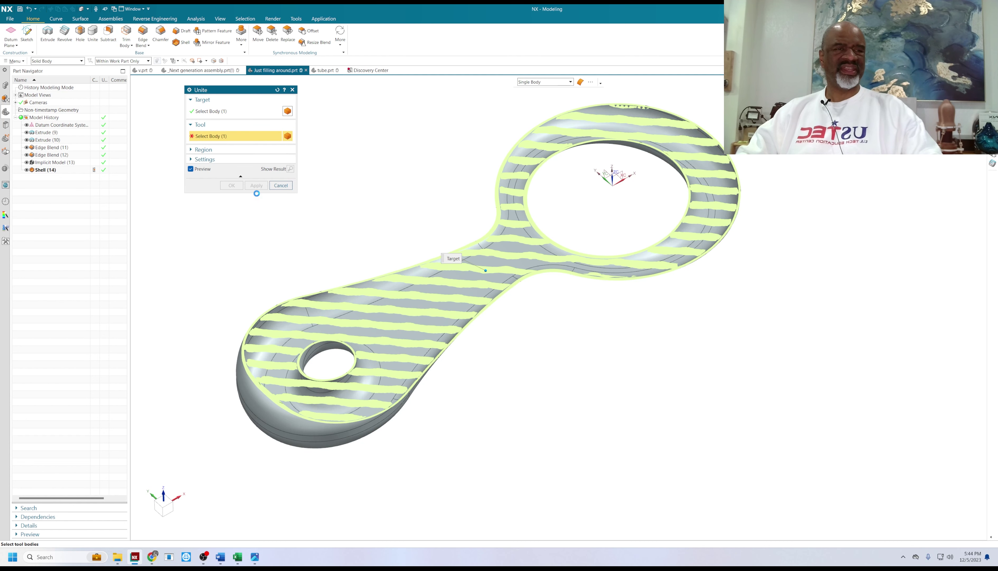
left_click(231, 185)
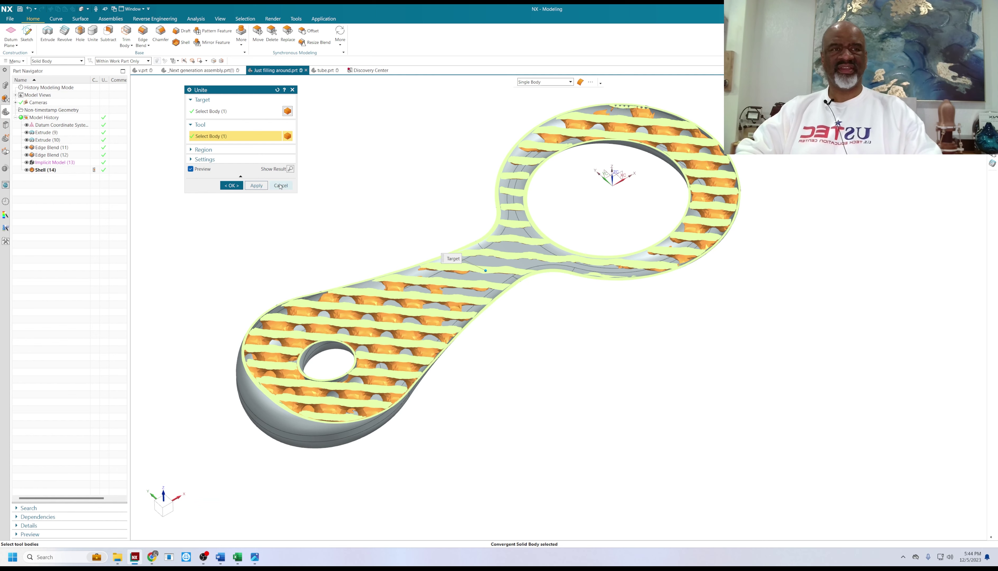
middle_click(281, 200)
middle_click_drag(278, 205, 273, 199)
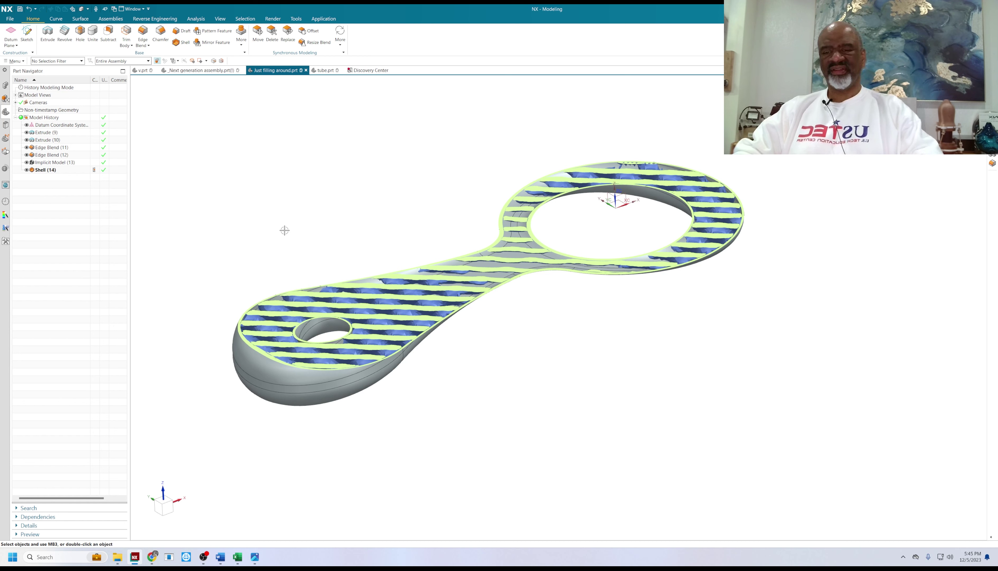
Open the More feature gallery in the Home tab's Base group.
left_click(242, 40)
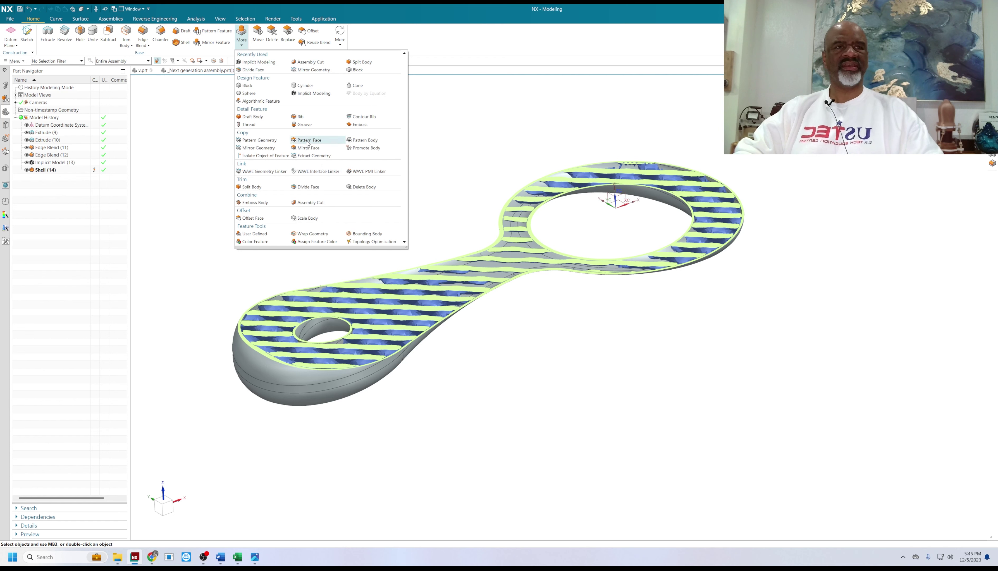